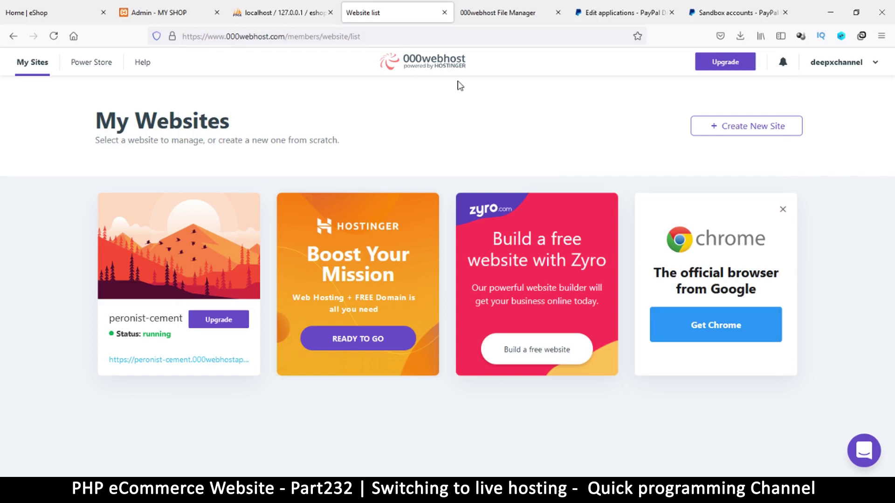
Step: Open the management dashboard from the peronist-cement card on My Websites
mouse_move(170, 239)
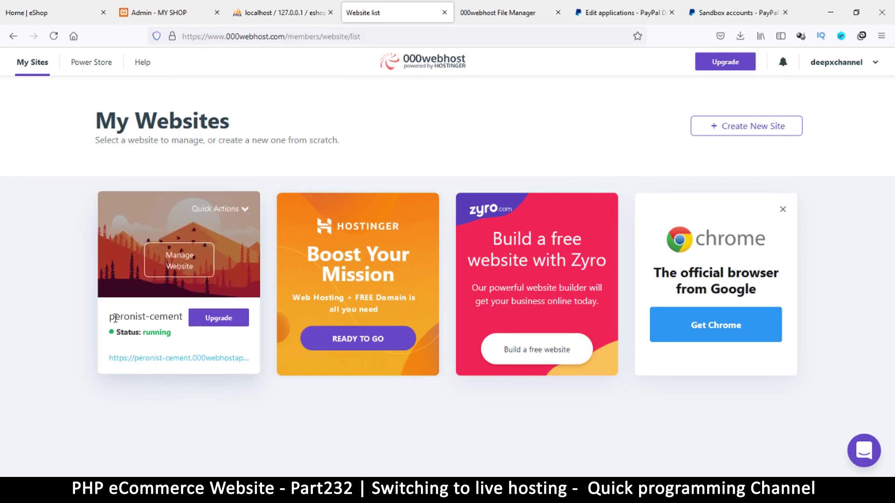
drag(111, 318, 184, 315)
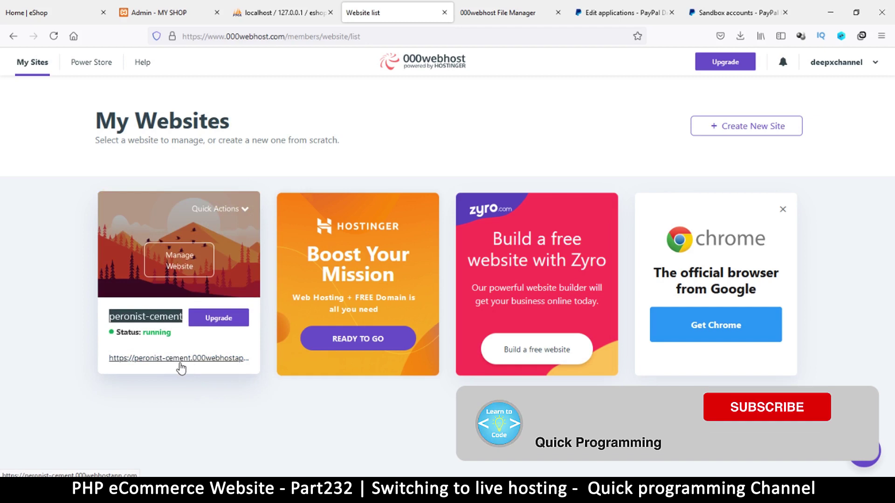
click(181, 261)
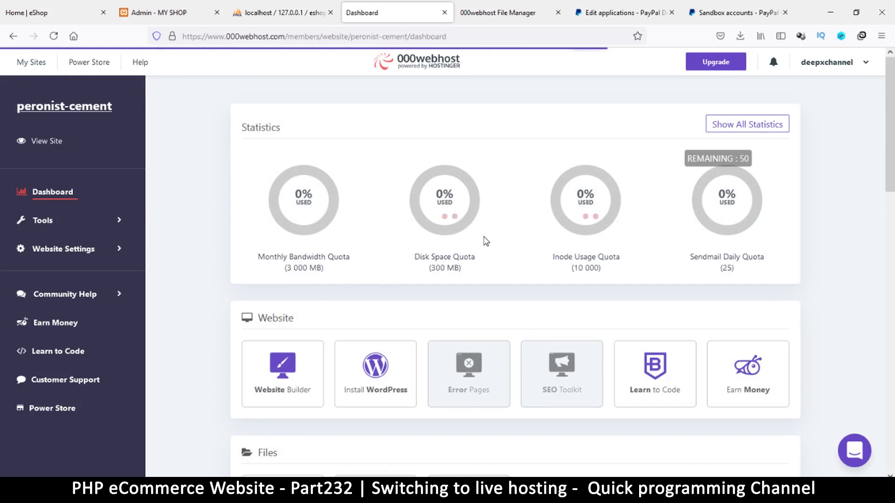
Step: Duplicate the dashboard in a new tab and open the peronist-cement File Manager
scroll(469, 234, down, 2)
scroll(468, 233, down, 1)
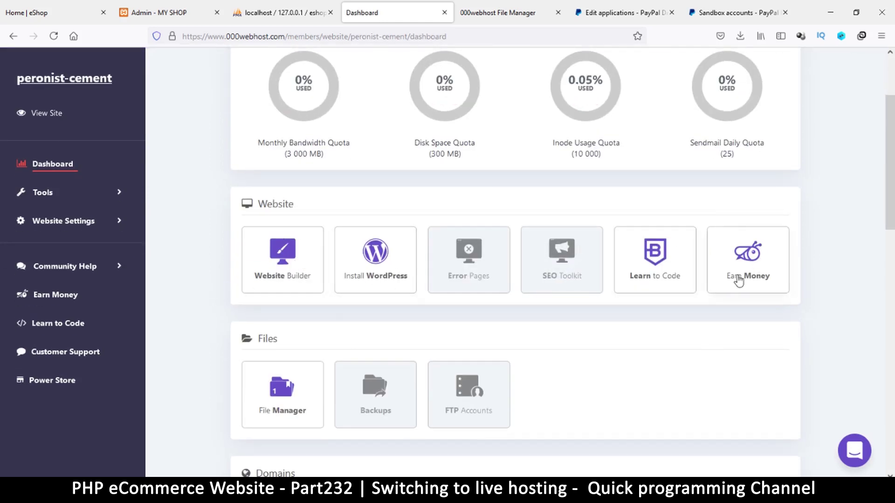
scroll(736, 261, down, 3)
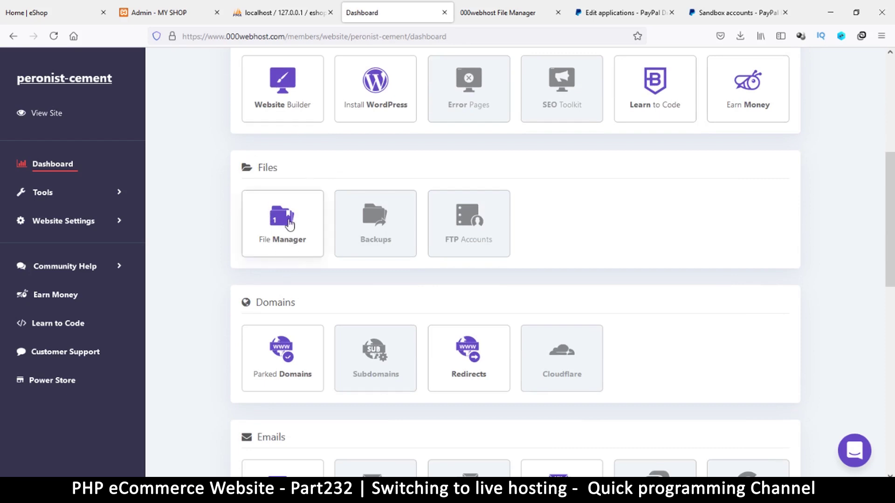
right_click(47, 164)
click(72, 179)
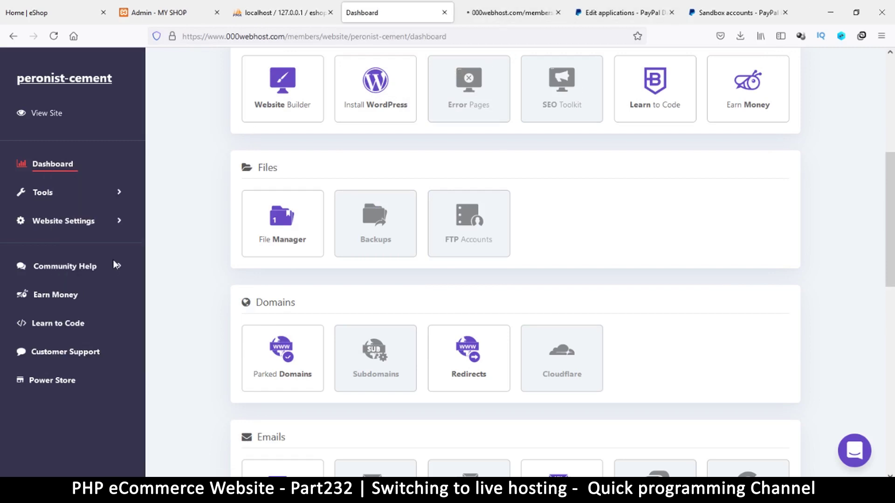
click(284, 226)
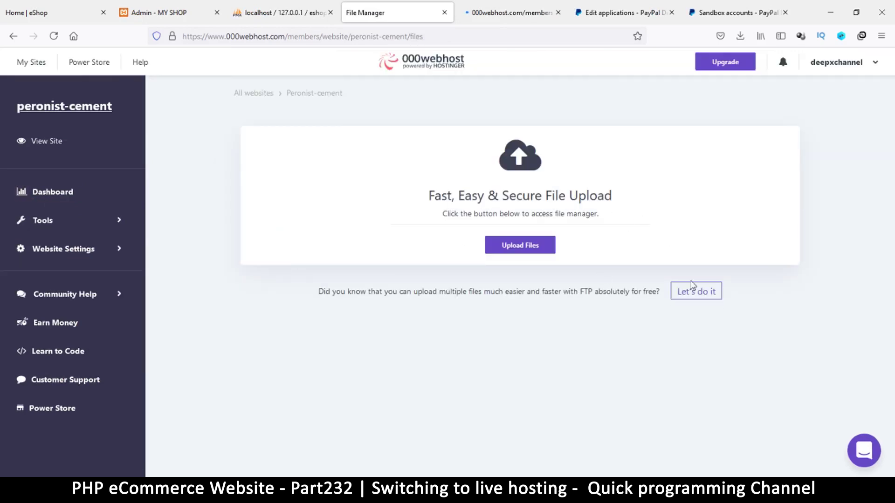
Step: Launch the file uploader, then open MySQL Database from the duplicated dashboard tab
click(518, 250)
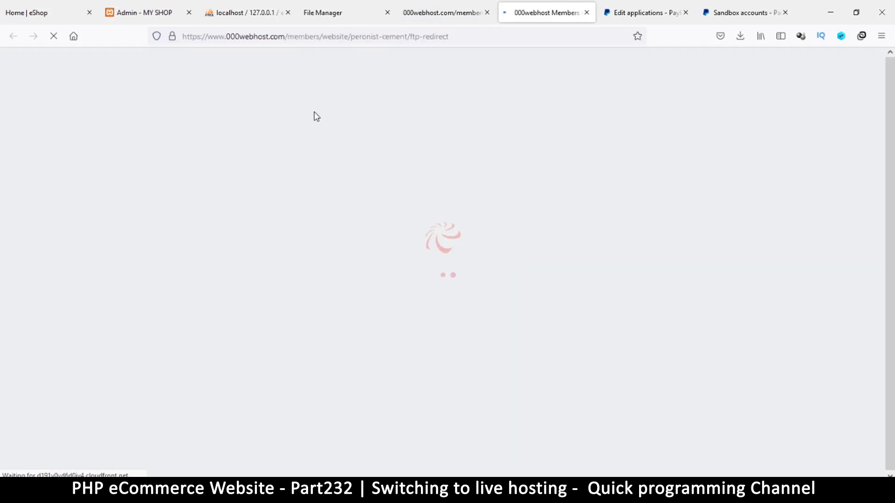
click(437, 17)
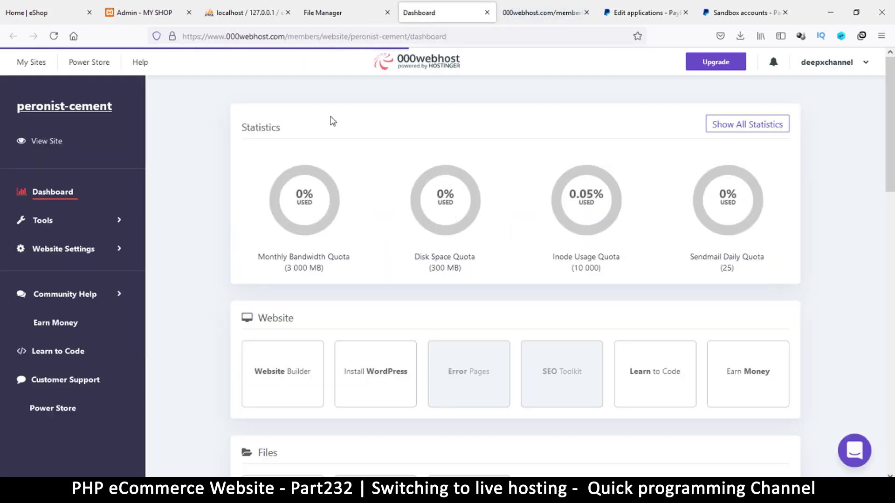
scroll(390, 276, down, 2)
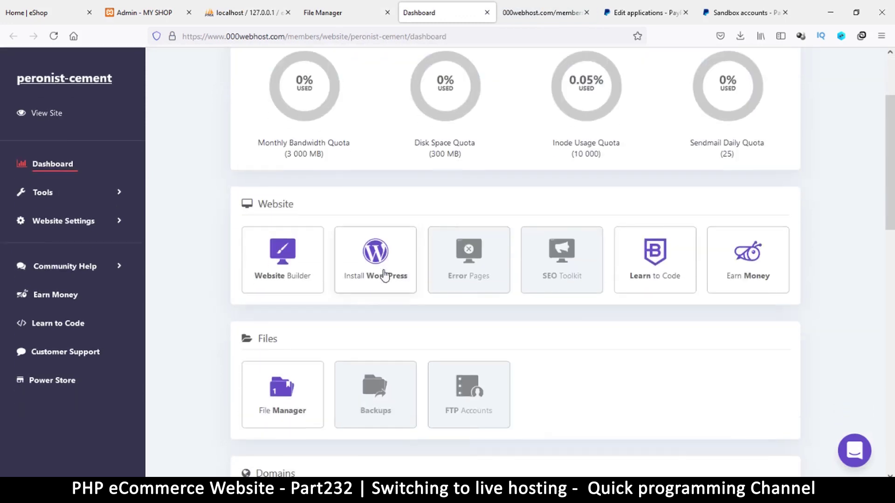
scroll(385, 275, down, 8)
scroll(299, 368, down, 1)
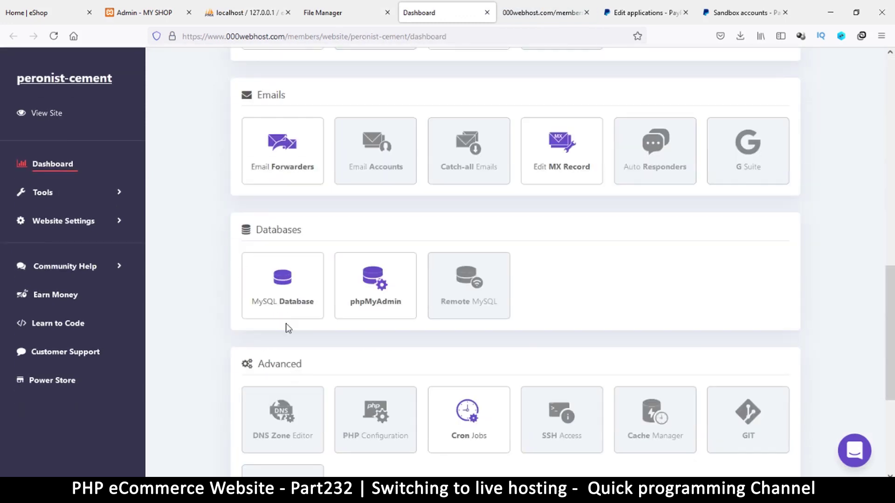
click(282, 288)
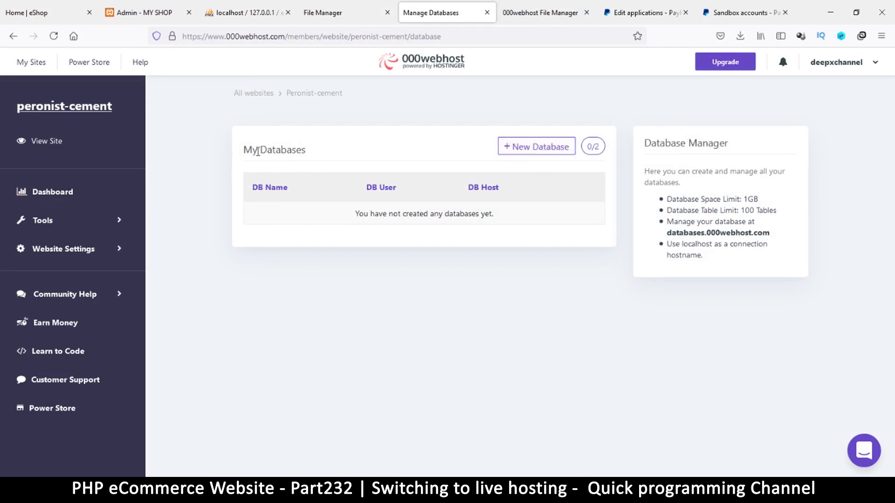
Step: Start a new database named eshop_db with database username root
click(540, 147)
click(459, 124)
text(eshop_db)
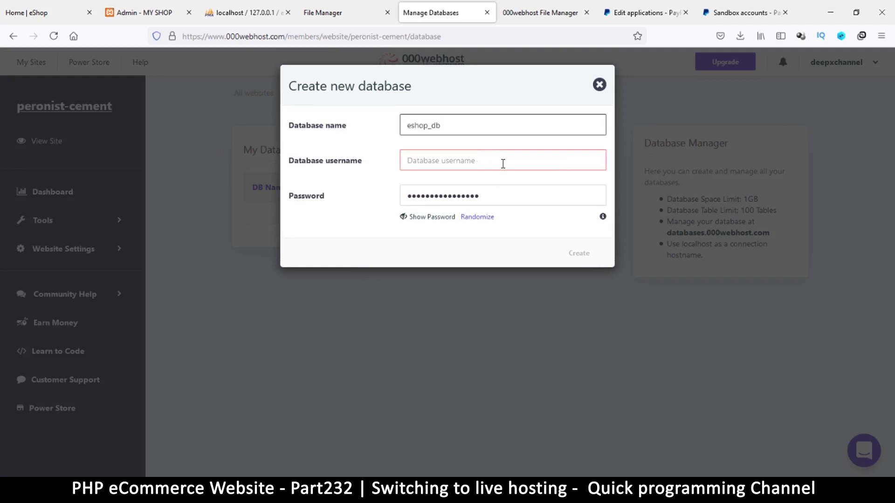
click(508, 159)
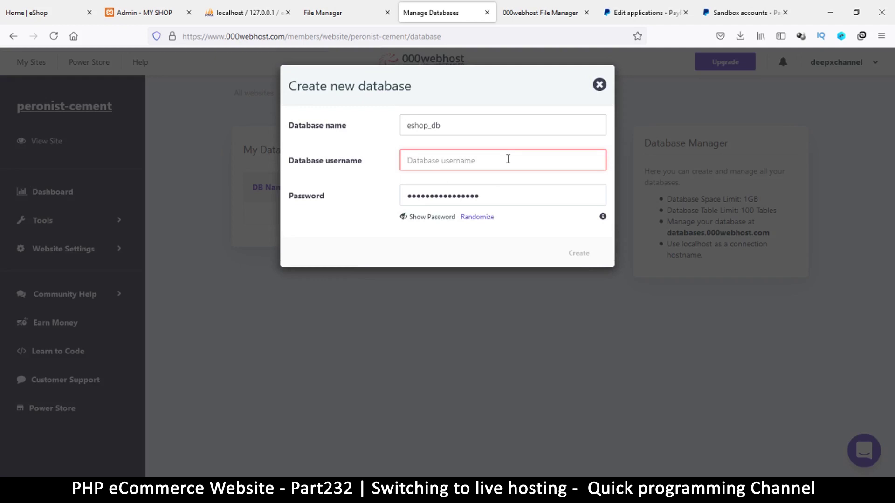
text(root)
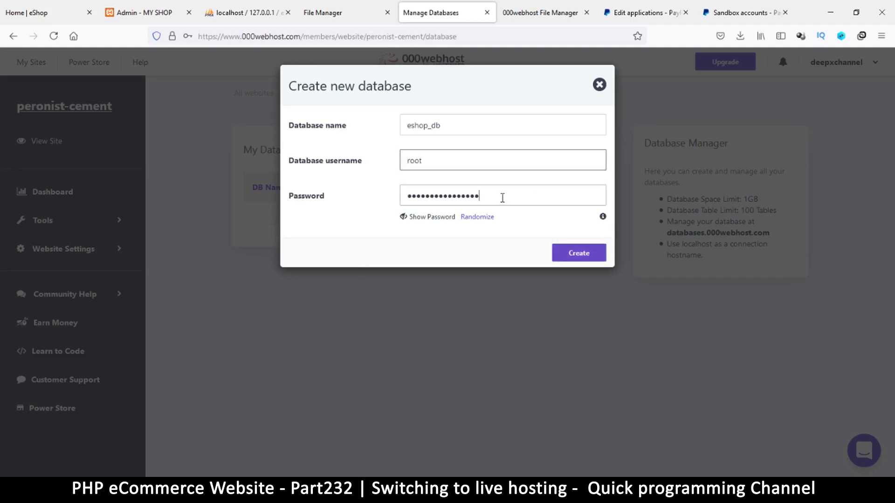
drag(499, 200, 363, 196)
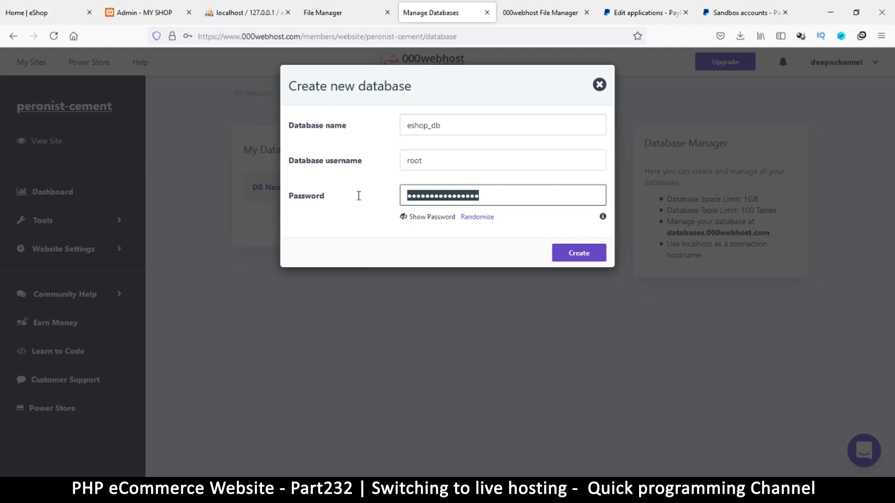
text(••)
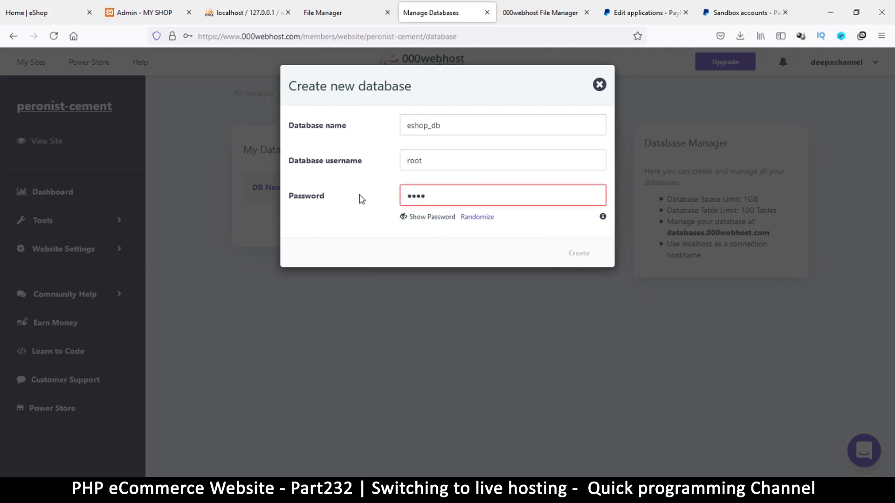
click(403, 217)
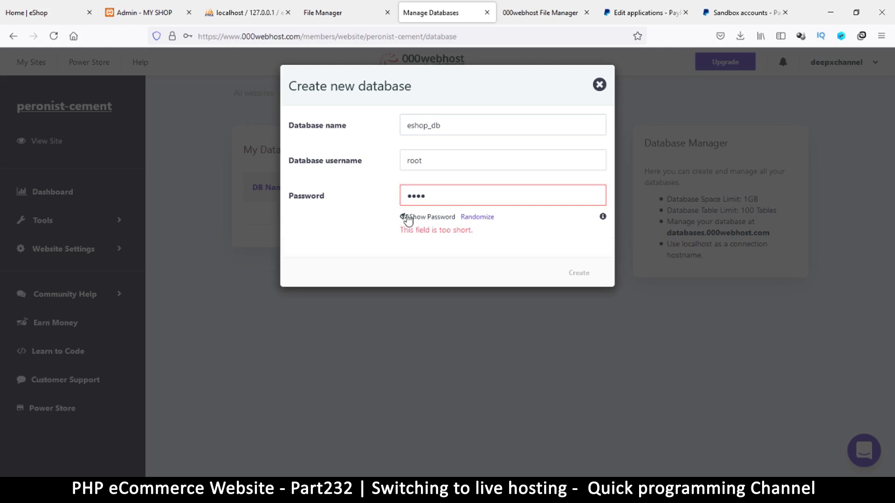
Step: Generate a random password, reveal it, and paste it into the Sublime Text notes
click(477, 217)
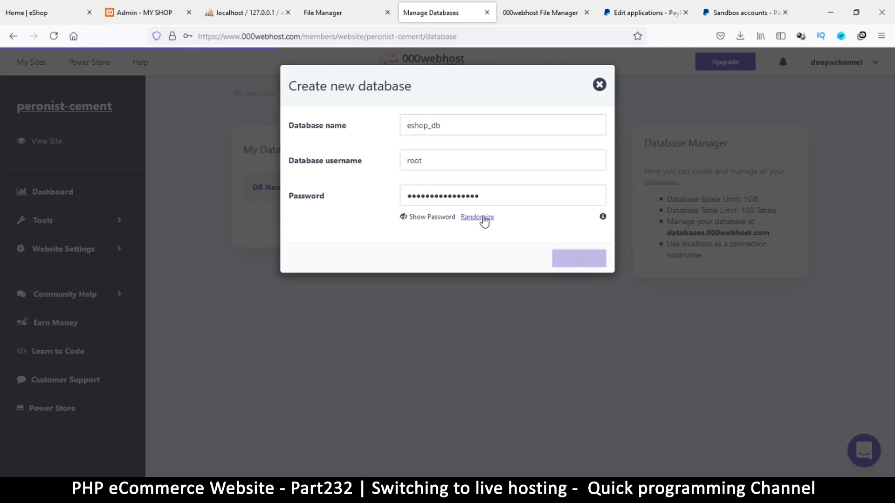
click(433, 218)
drag(511, 193, 367, 196)
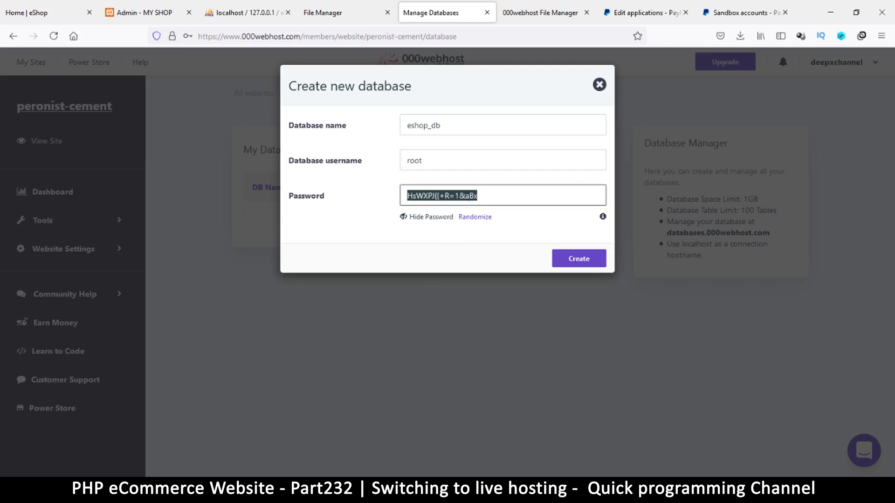
click(370, 495)
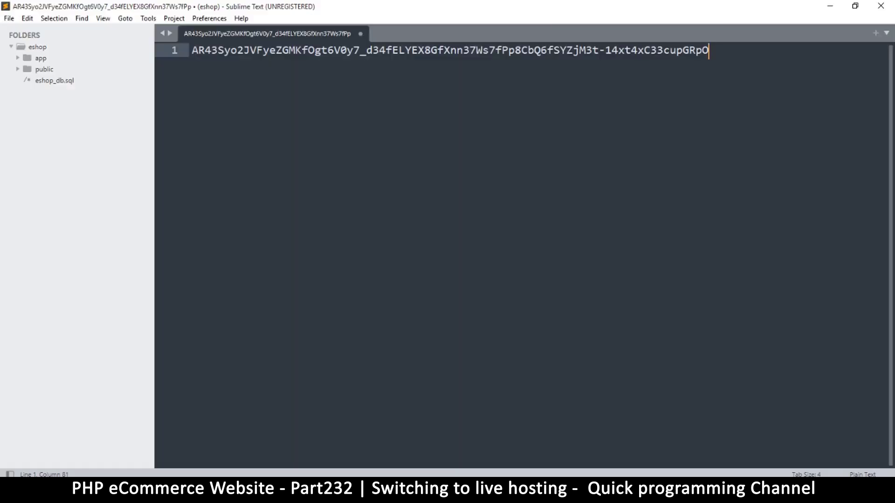
key(Return)
key(Return)
key(ctrl+v)
key(Return)
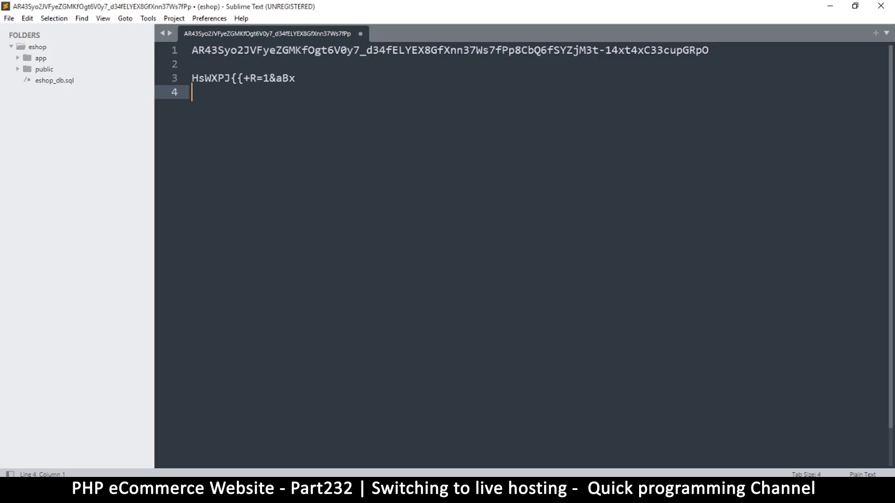
mouse_move(452, 495)
click(499, 454)
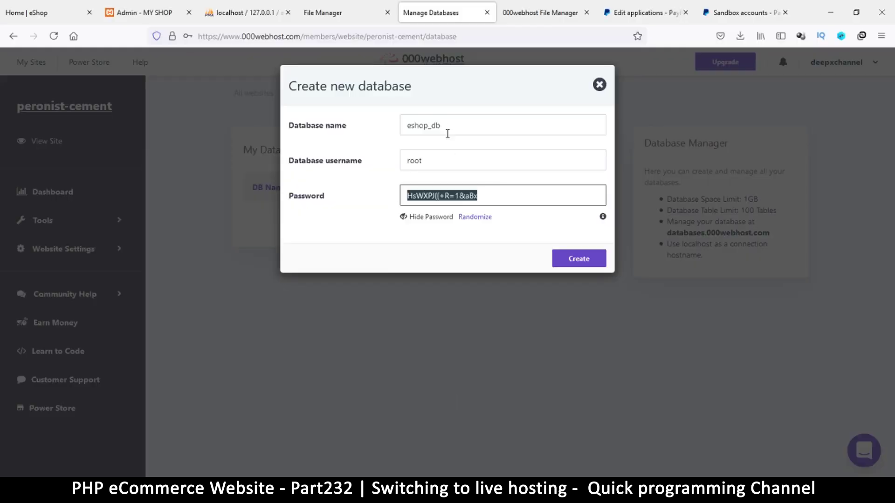
Step: Create the eshop_db database and decline Firefox's offer to save the login
click(580, 259)
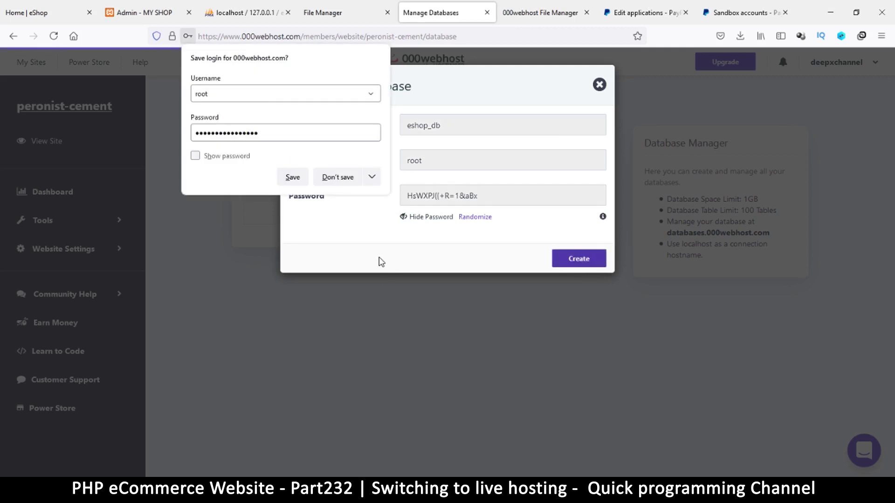
click(337, 178)
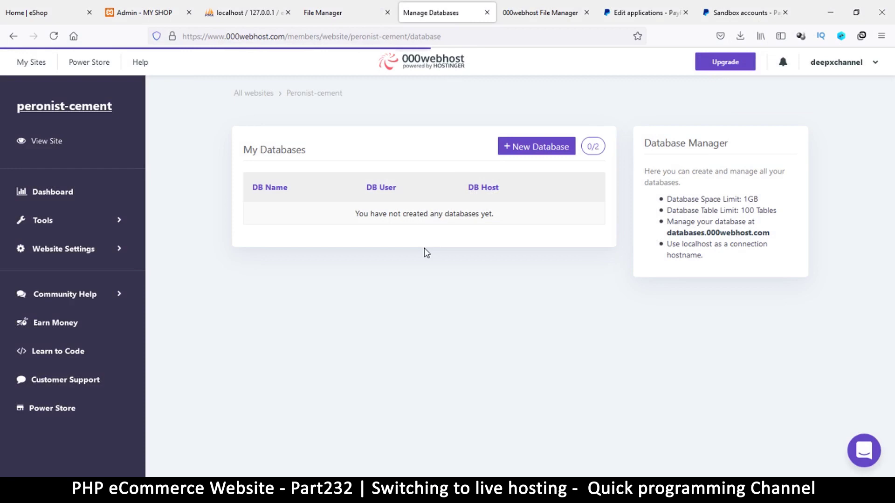
click(240, 13)
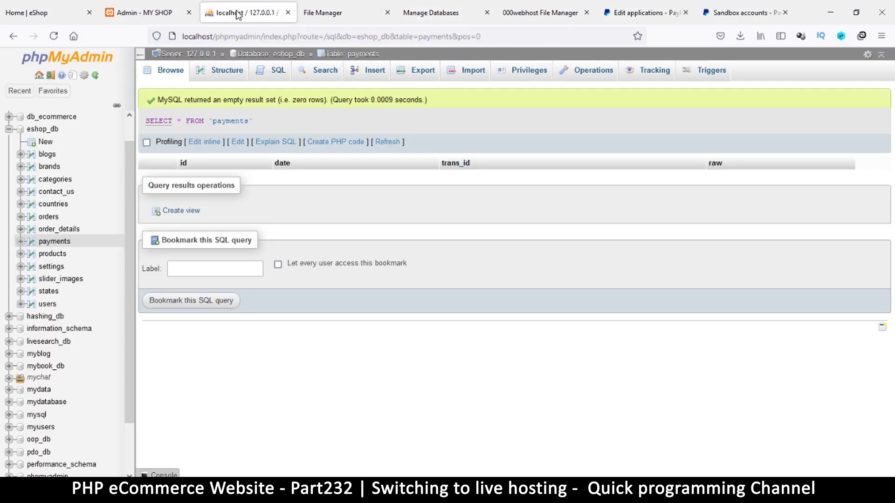
Step: Export local eshop_db as quick SQL and save eshop_db.sql (19.9 KB) to downloads
click(47, 130)
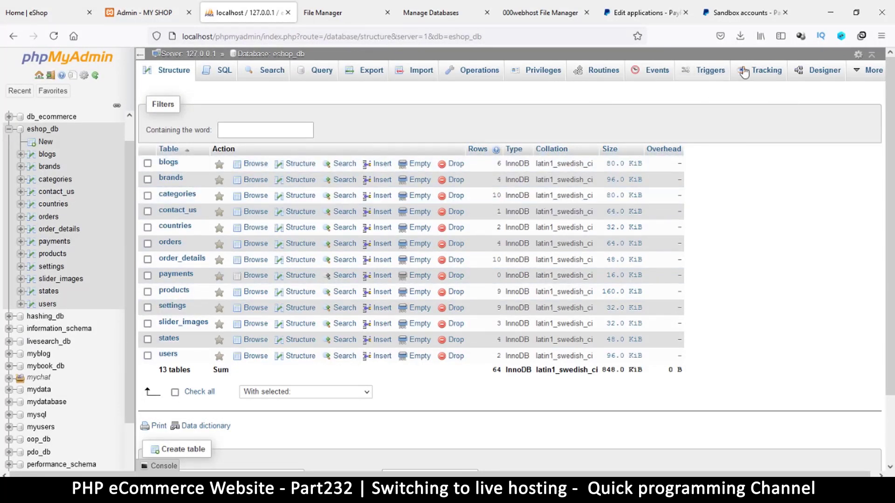
click(367, 77)
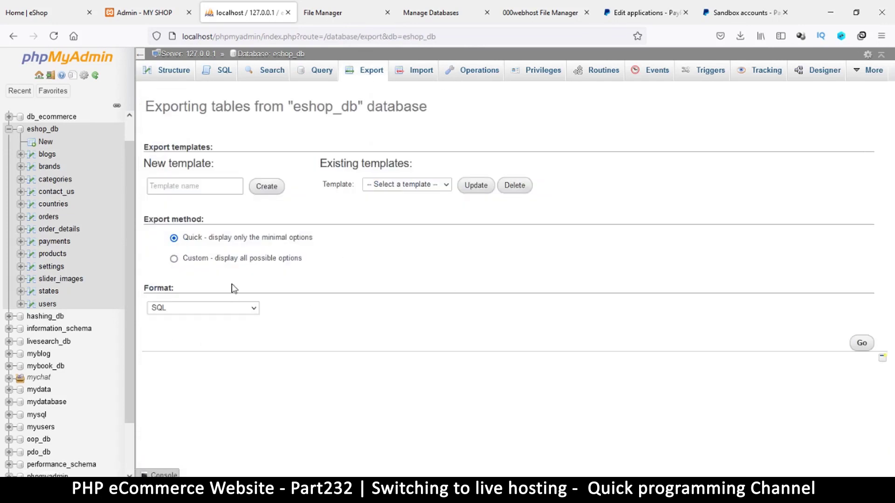
click(232, 309)
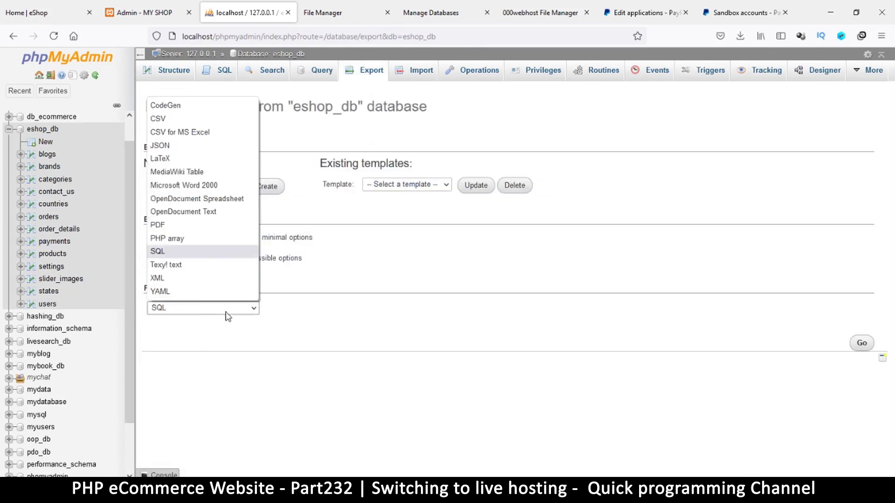
click(332, 302)
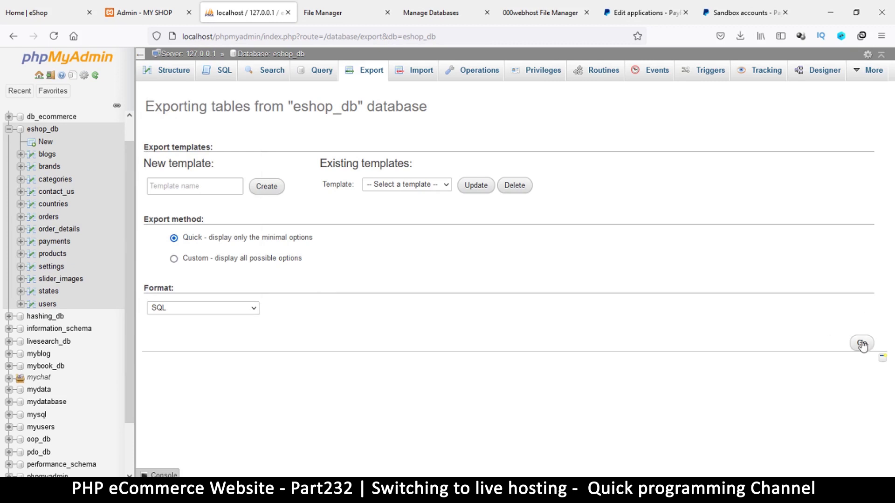
click(862, 343)
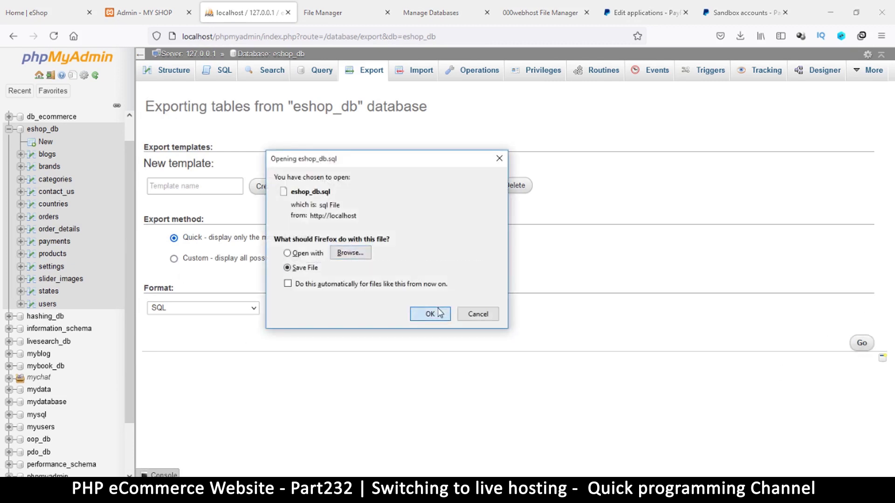
click(430, 313)
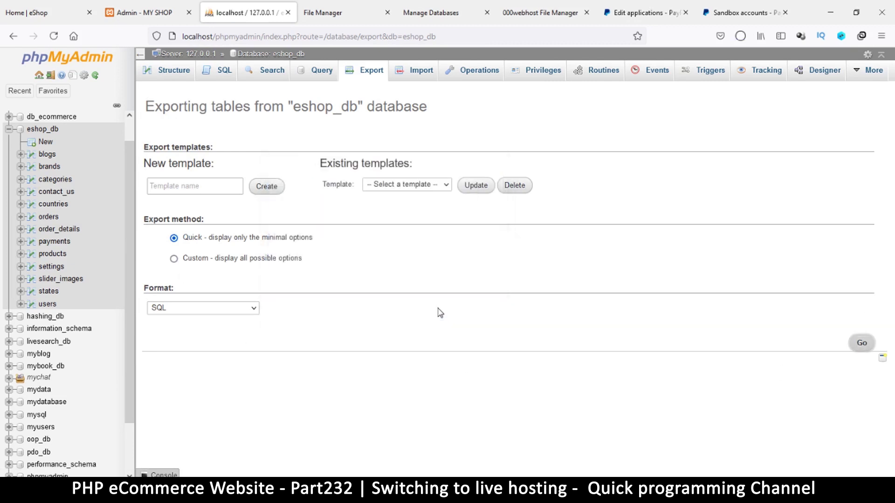
click(741, 37)
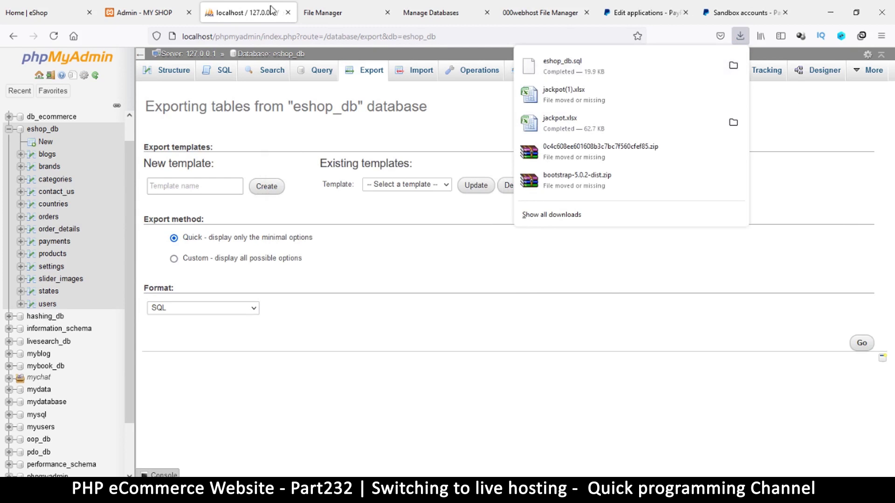
click(447, 14)
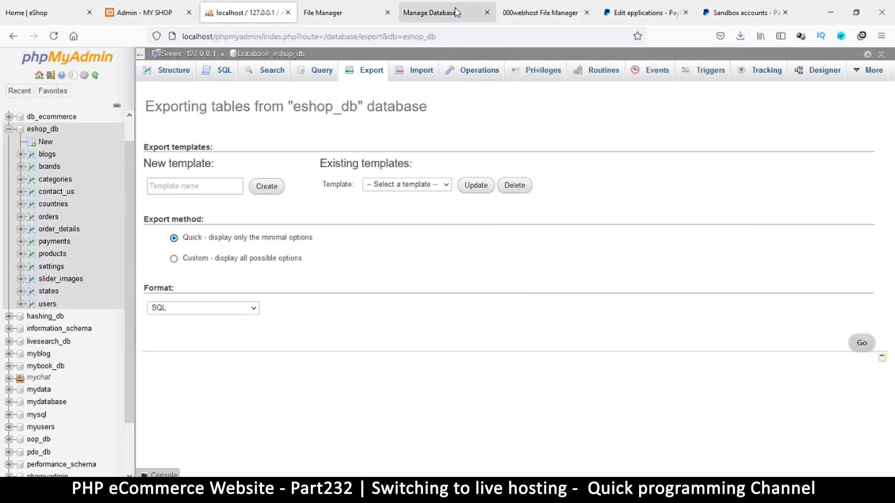
Step: Copy the hosted database's prefixed eshop_db name and switch to the Sublime Text notes
click(443, 14)
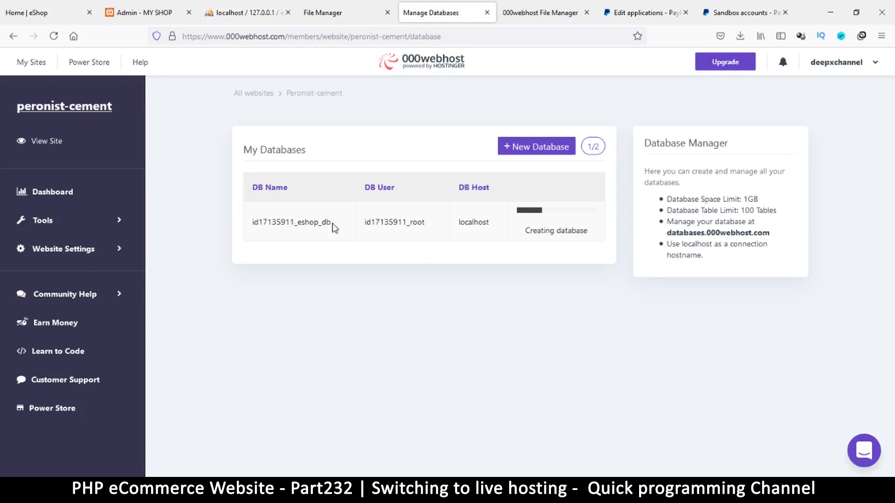
drag(332, 222, 248, 233)
key(ctrl+c)
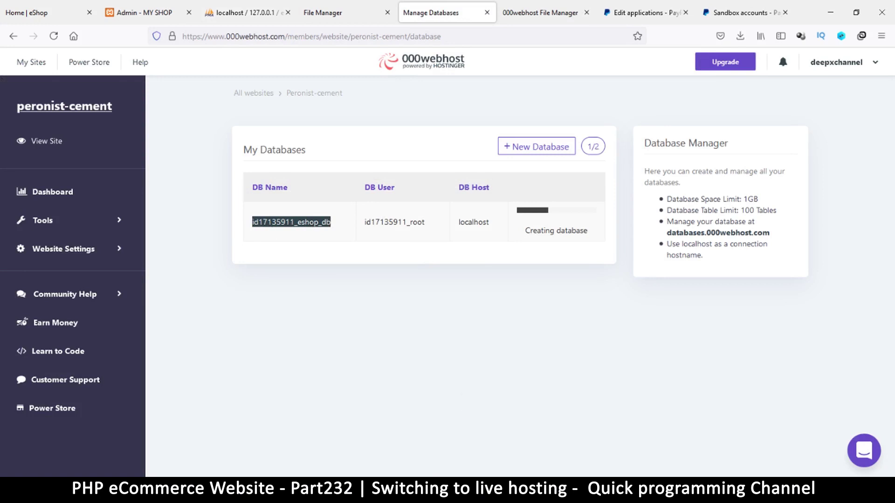
key(alt+Tab)
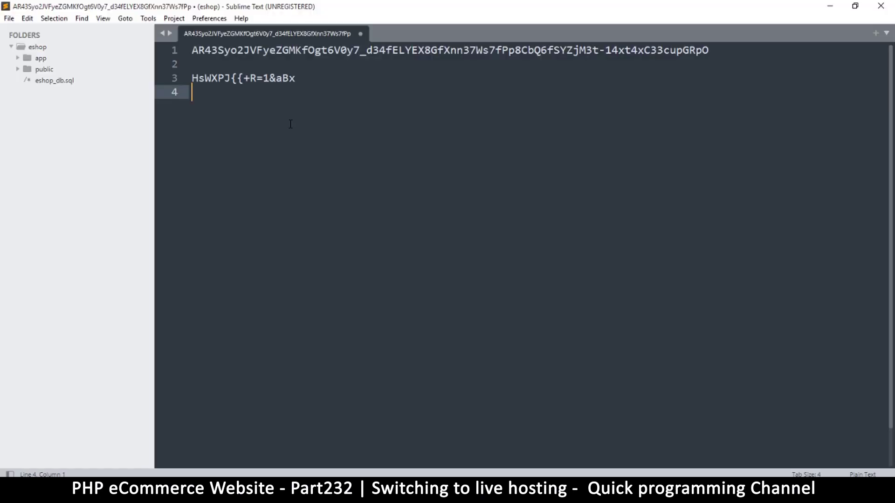
Step: Paste the hosted database name onto line 4 of the notes
key(ctrl+v)
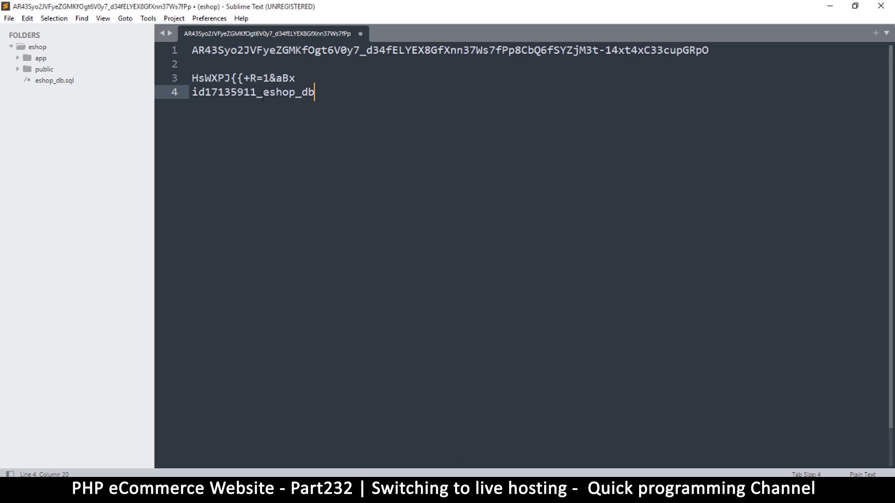
drag(191, 92, 339, 92)
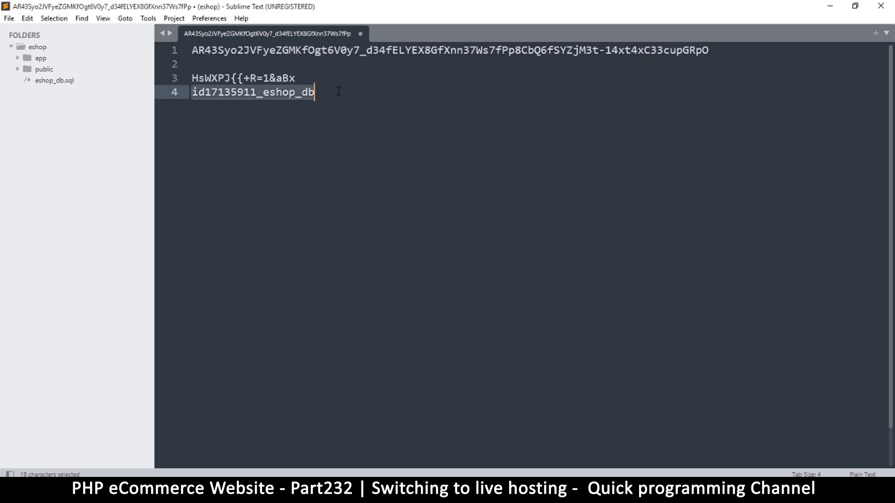
click(360, 95)
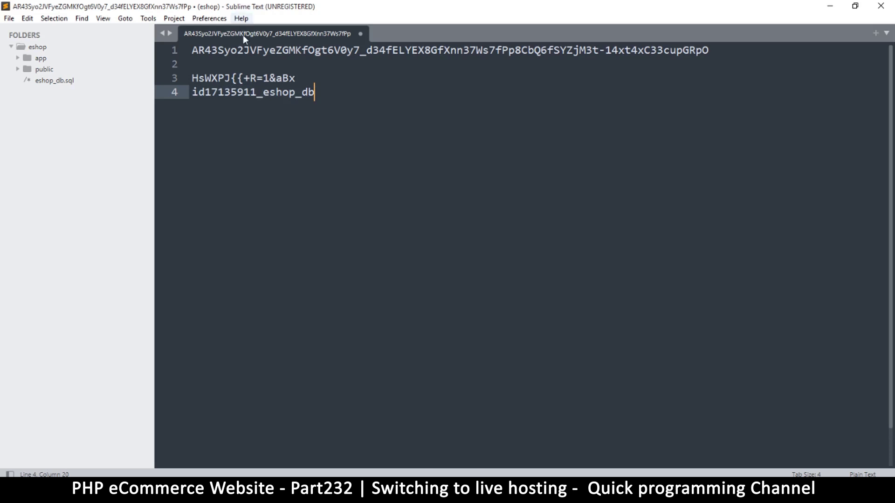
click(266, 77)
click(335, 97)
Step: Copy the prefixed root database user and paste it onto line 5
mouse_move(460, 471)
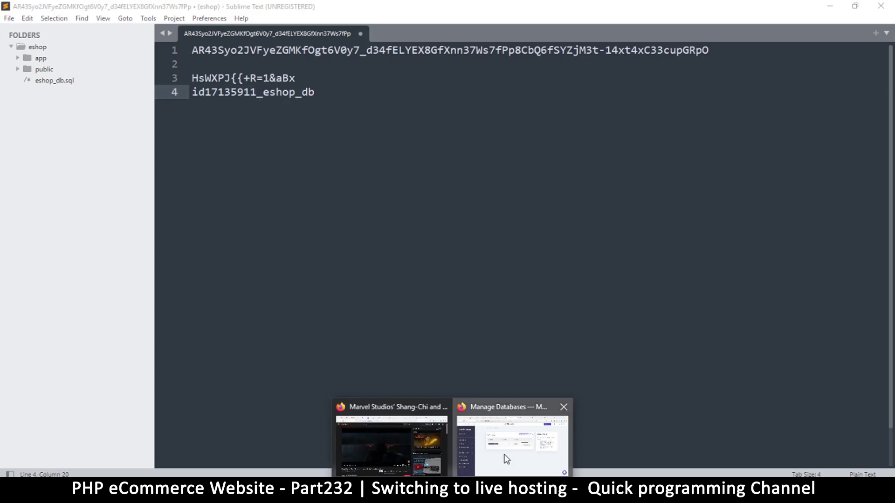
click(506, 458)
drag(425, 224, 366, 227)
key(ctrl+c)
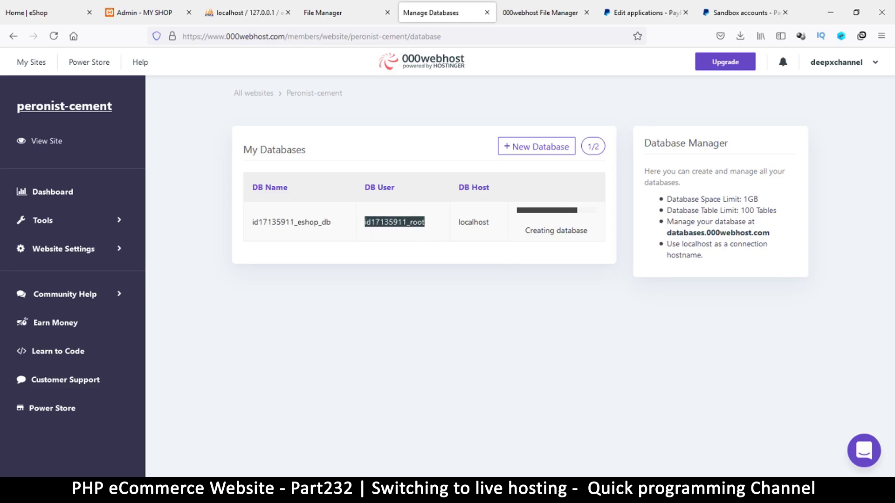
key(alt+Tab)
key(Return)
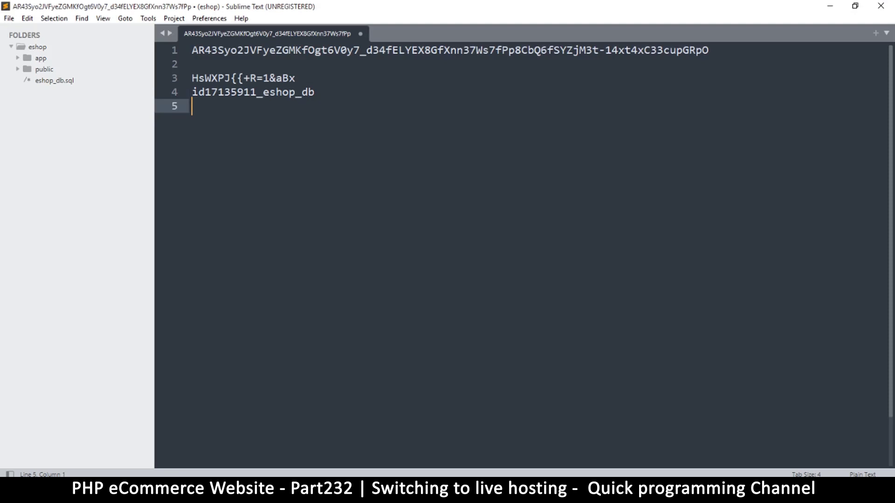
key(ctrl+v)
drag(263, 105, 191, 106)
click(308, 109)
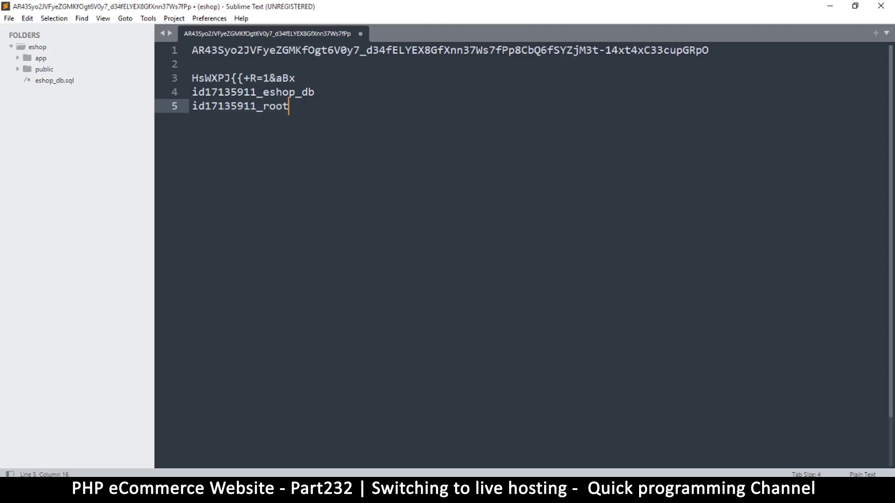
Step: Copy the database host localhost and paste it onto line 6
click(513, 443)
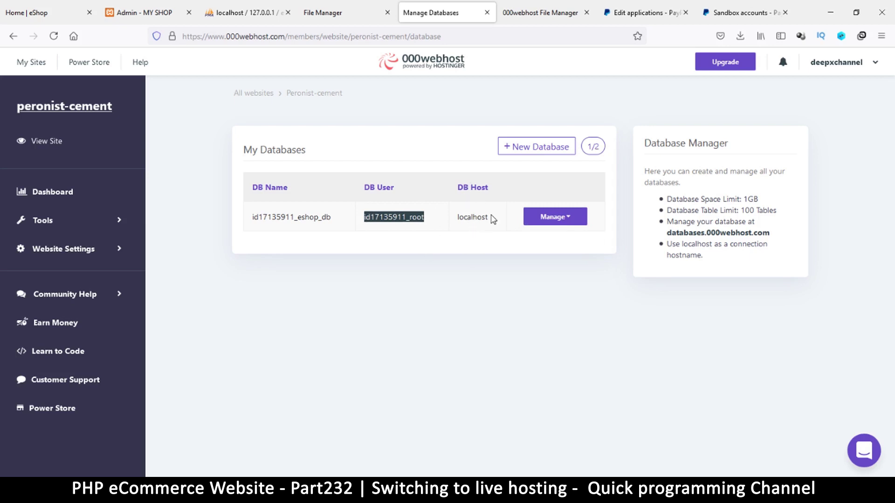
drag(491, 220, 460, 223)
key(ctrl+c)
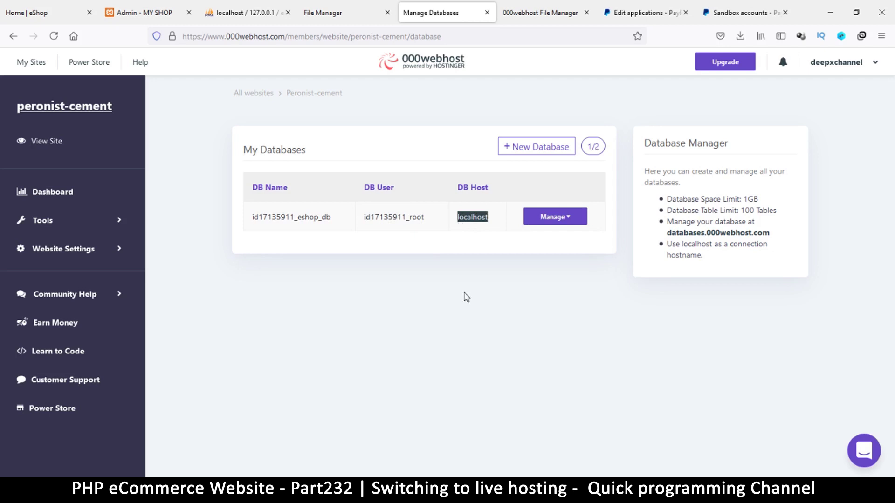
key(alt+Tab)
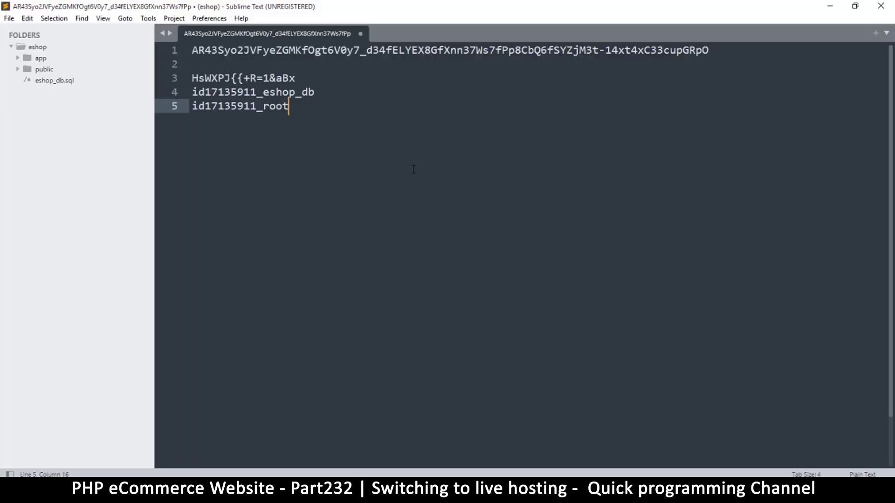
key(Return)
key(ctrl+v)
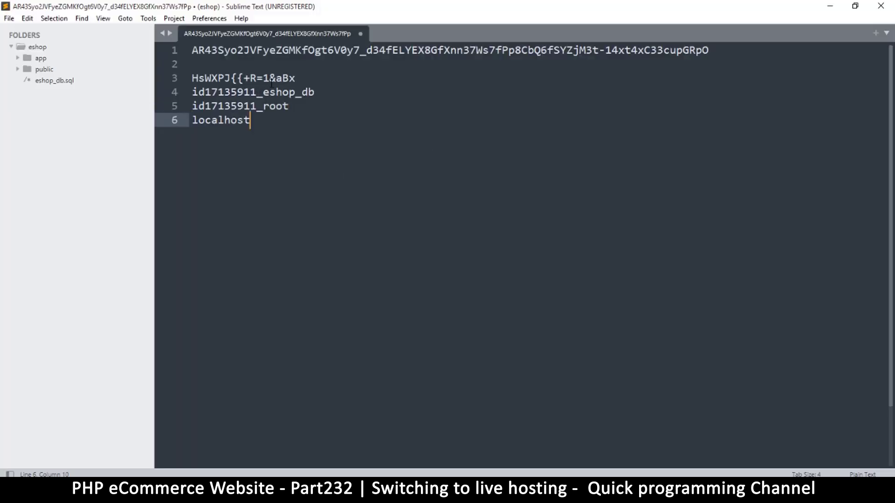
mouse_move(192, 77)
mouse_down()
mouse_move(310, 77)
mouse_move(256, 92)
mouse_move(191, 92)
mouse_up()
drag(294, 106, 185, 120)
Step: Open PhpMyAdmin from the hosted eshop_db database's Manage menu in a new tab
click(264, 120)
mouse_move(454, 490)
click(543, 441)
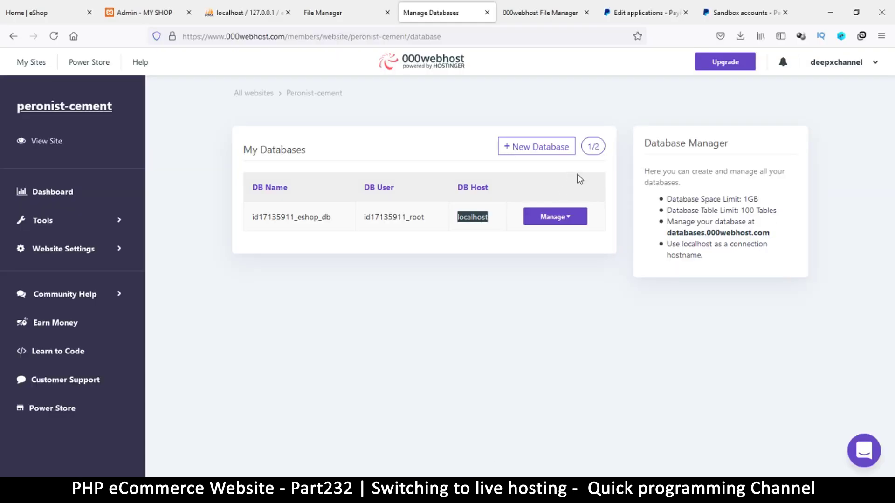
click(567, 218)
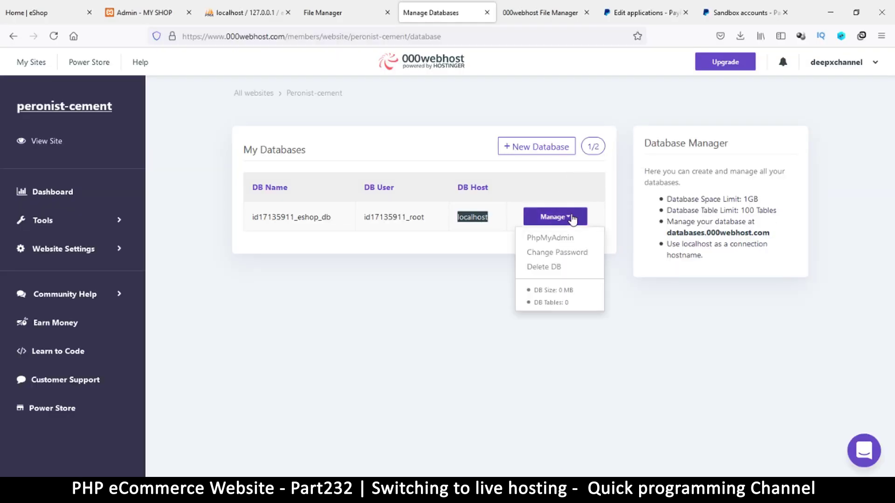
click(568, 239)
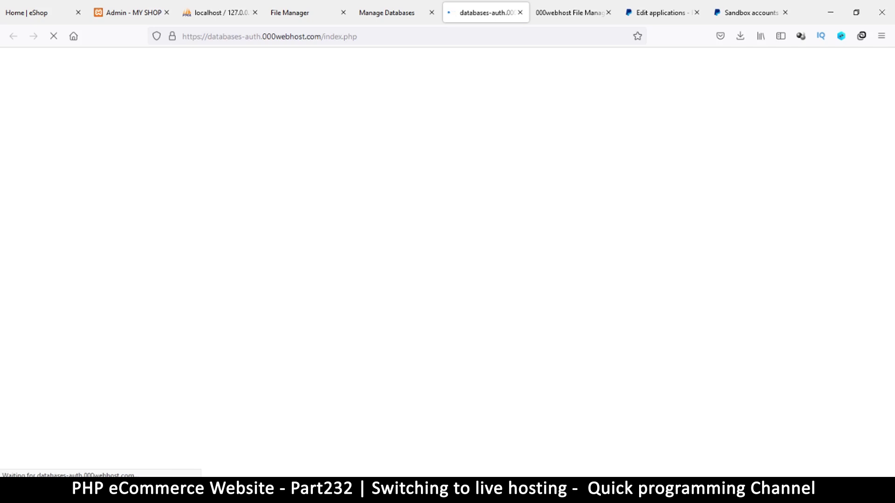
key(alt+Tab)
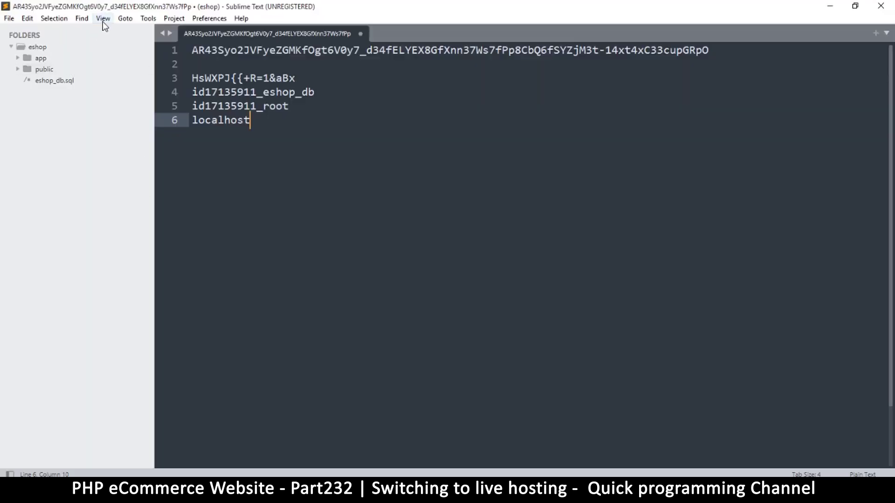
Step: Open eshop_db.sql's containing folder, C:\xampp\htdocs\eshop, in File Explorer
right_click(38, 47)
click(51, 80)
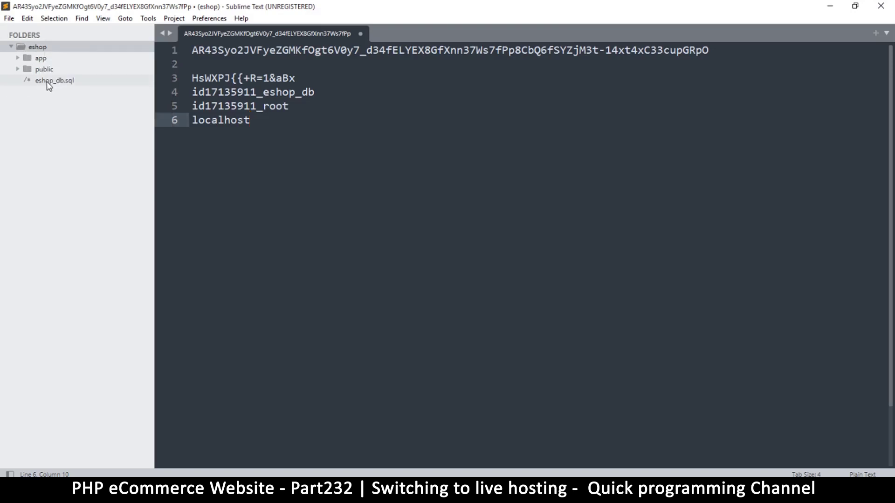
right_click(53, 81)
click(104, 113)
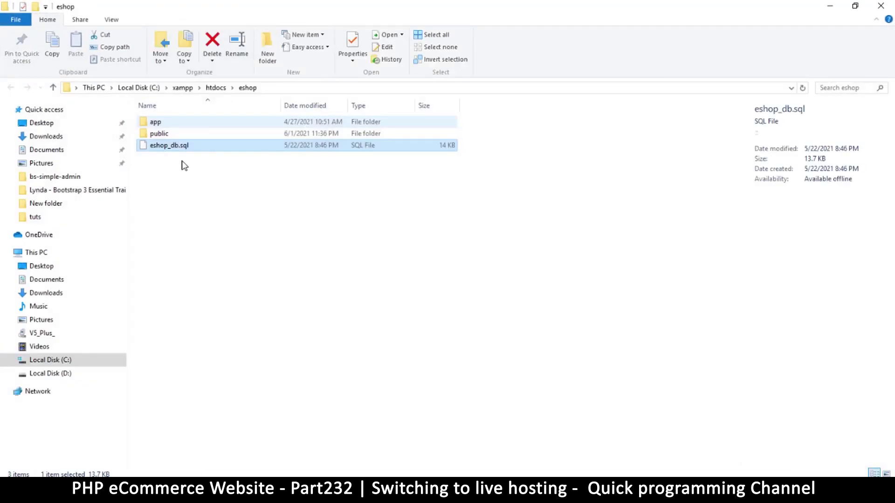
Step: Select only the public folder among app and public
click(189, 167)
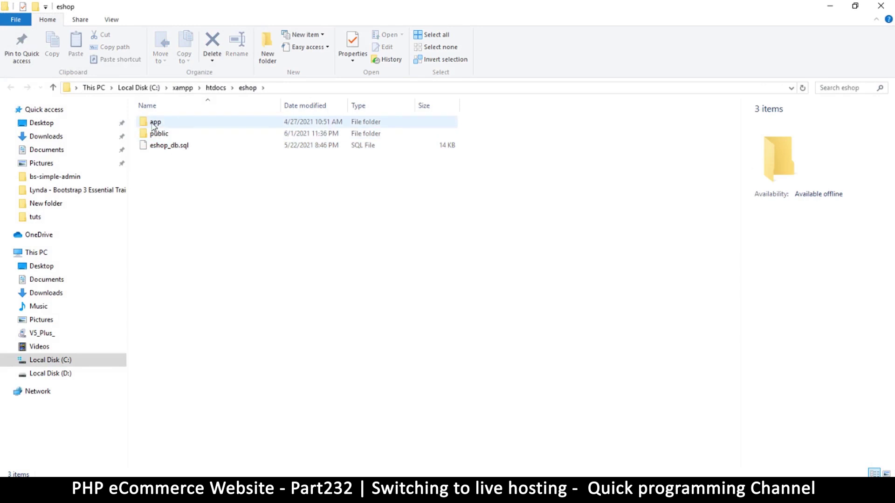
click(167, 124)
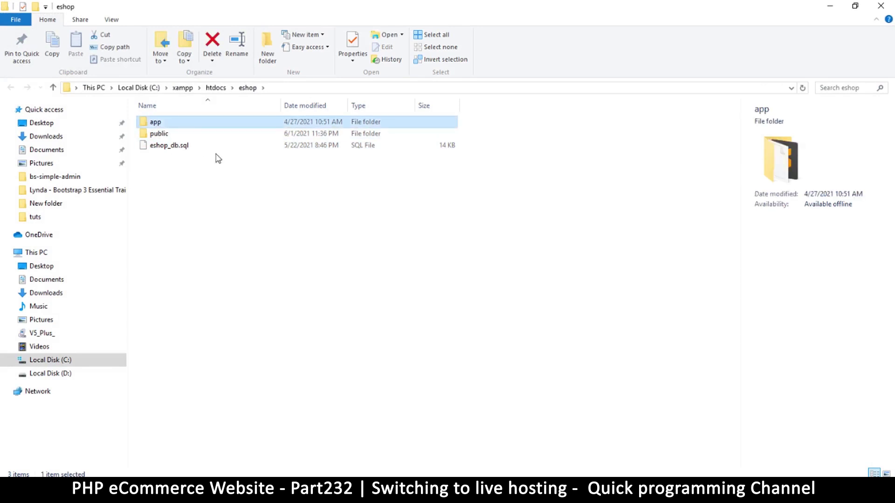
ctrl+click(167, 133)
click(187, 176)
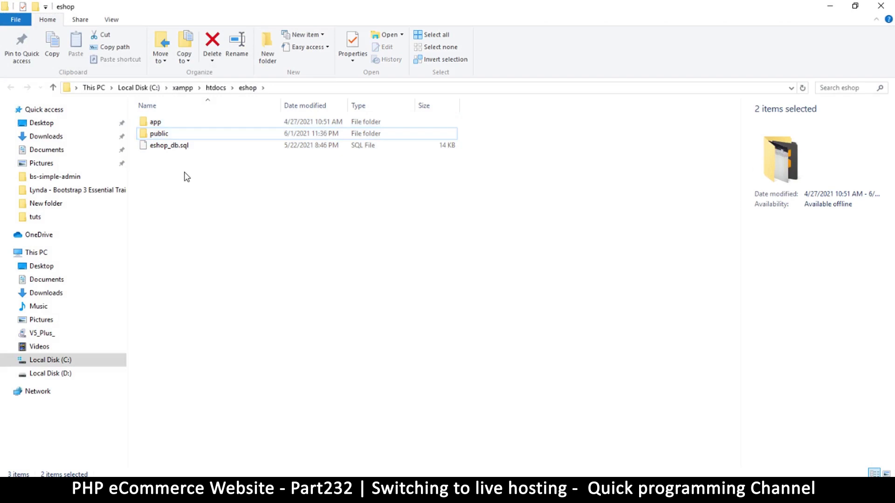
click(159, 122)
click(163, 135)
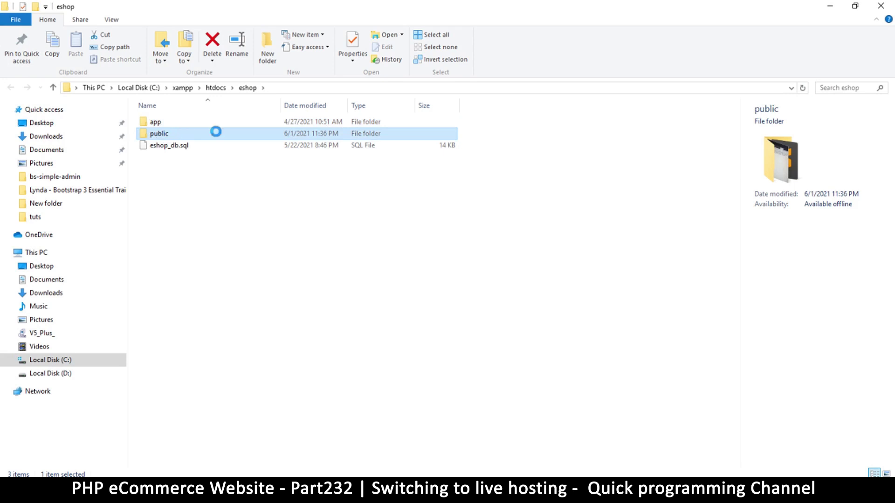
Step: Compress the public folder into a ZIP archive, public.zip, with WinRAR
right_click(168, 136)
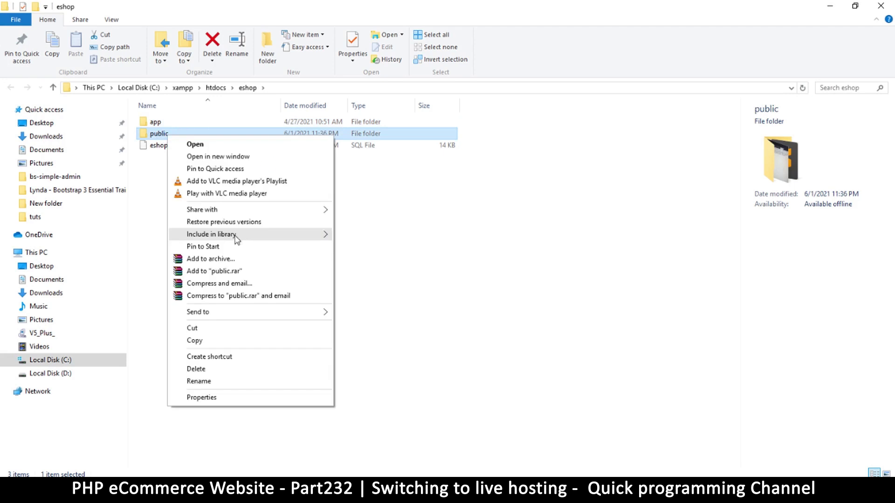
click(226, 262)
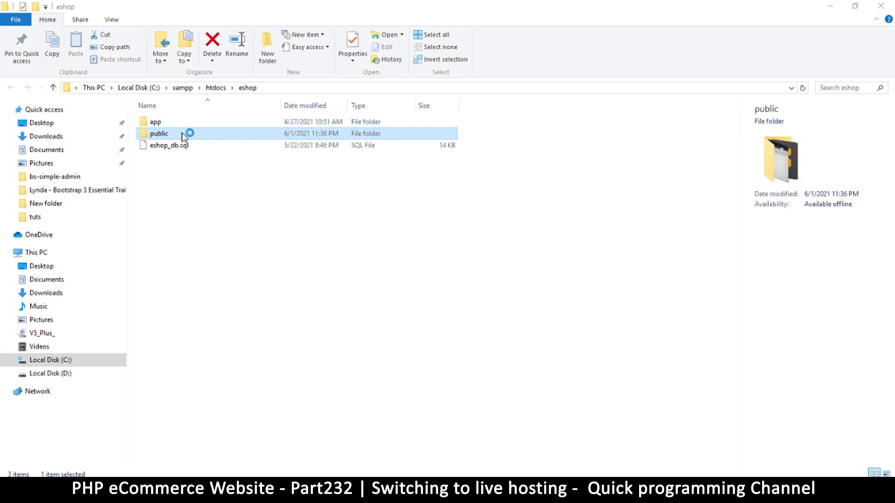
click(404, 231)
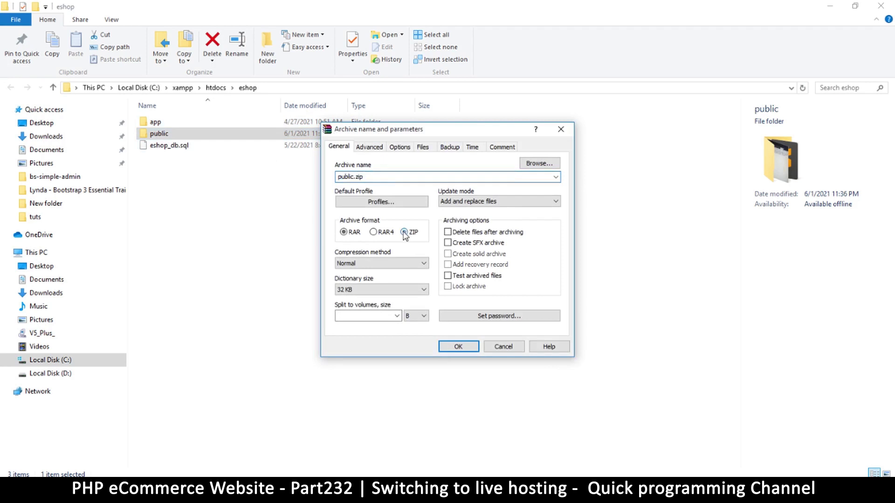
click(458, 348)
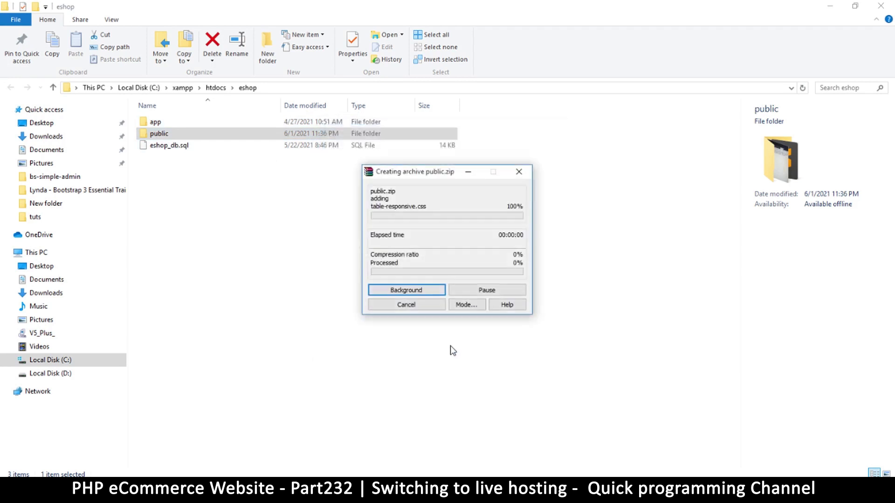
Step: Compress the app folder into app.zip the same way
right_click(159, 122)
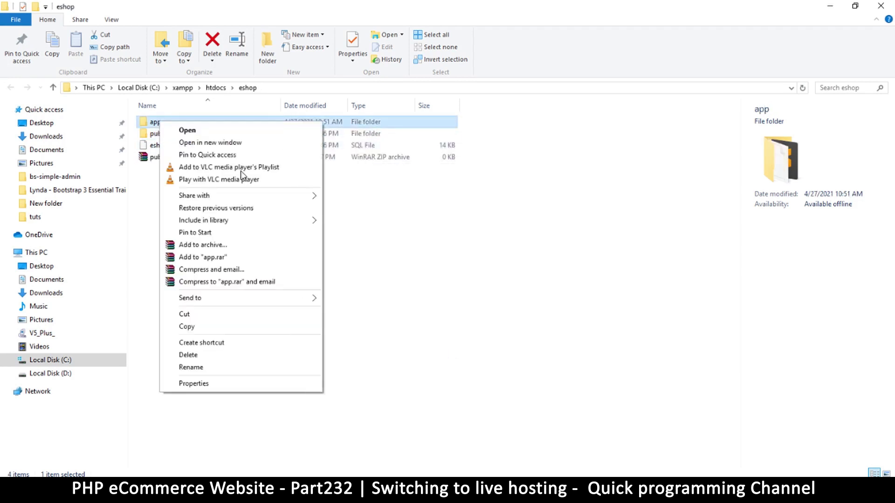
click(220, 245)
click(403, 232)
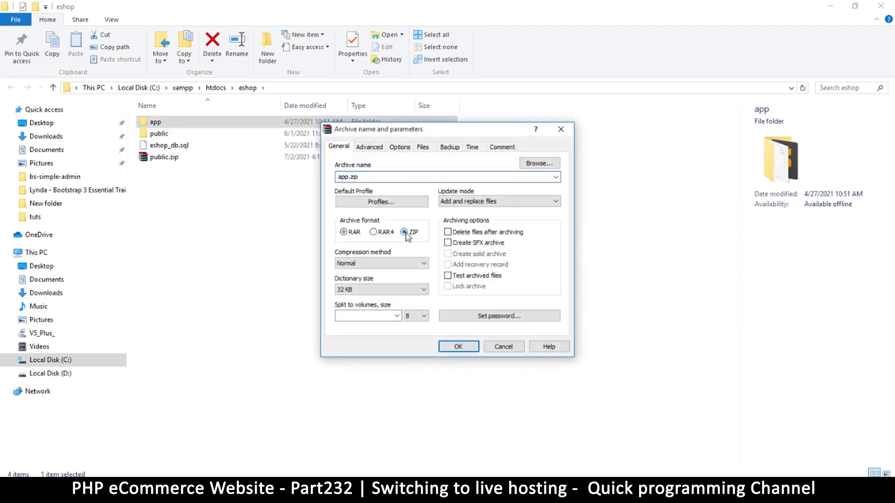
click(454, 347)
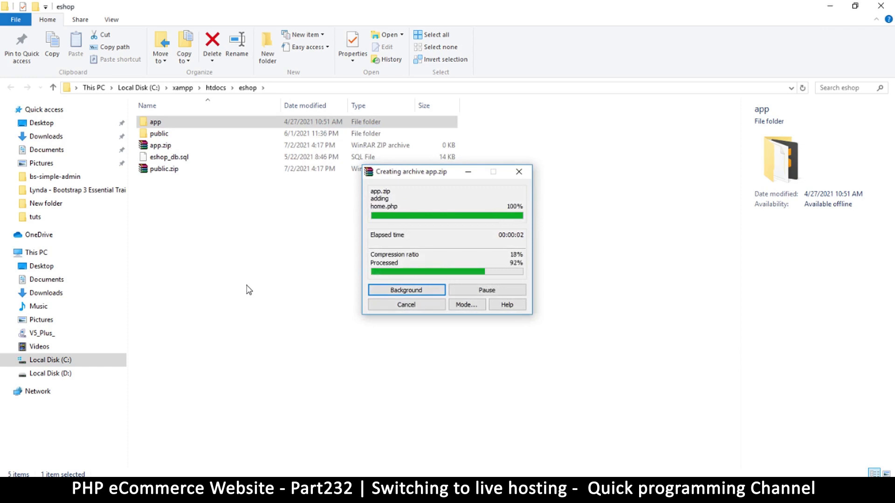
click(268, 238)
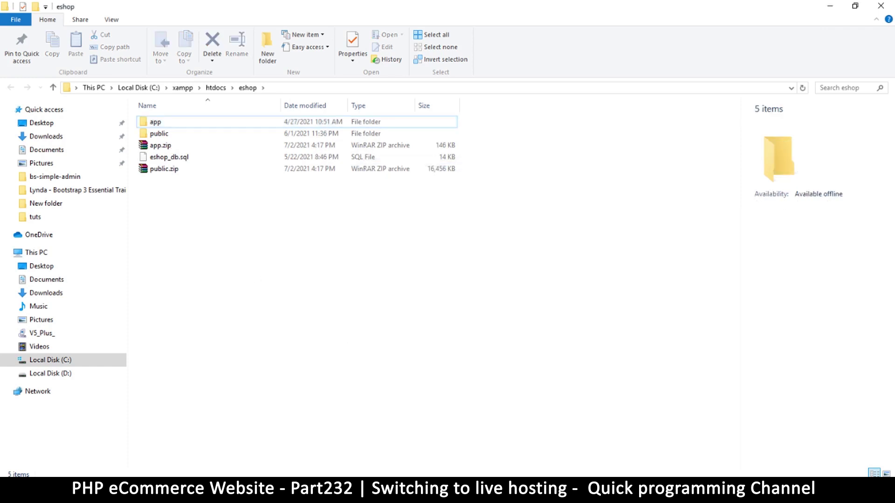
click(451, 494)
Step: Open the prefixed eshop_db database in hosted phpMyAdmin and go to its Import page
click(504, 445)
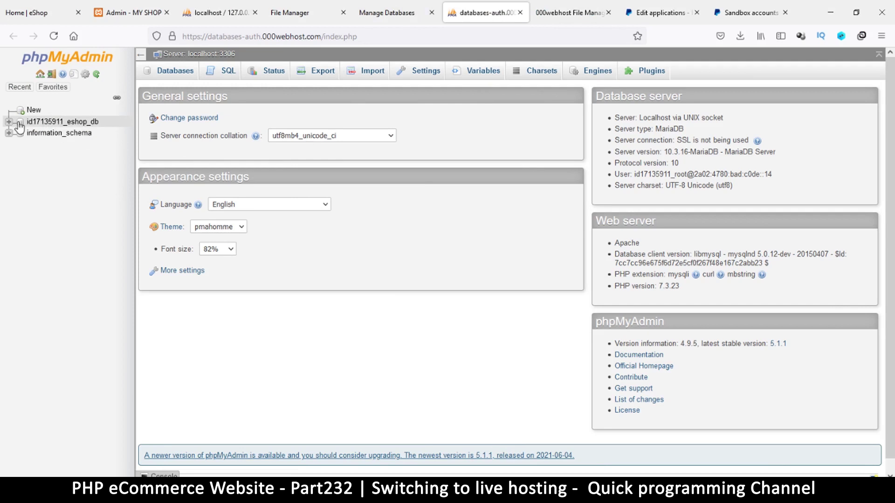
click(52, 123)
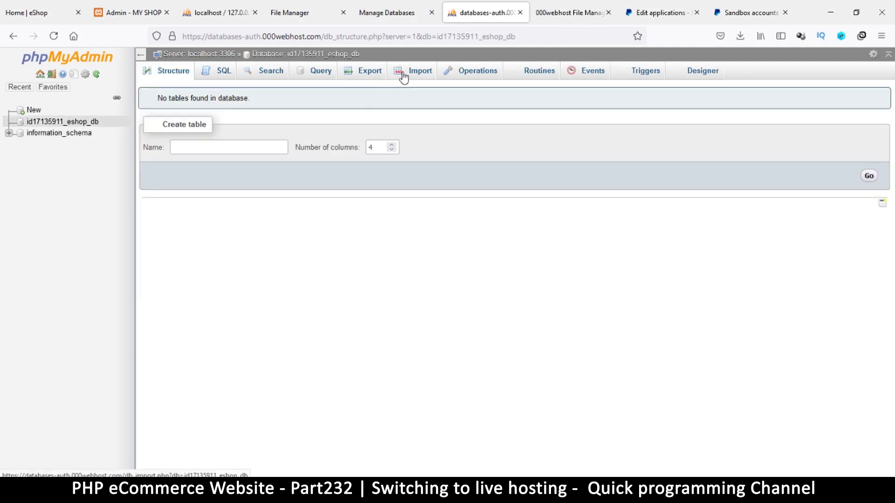
click(419, 75)
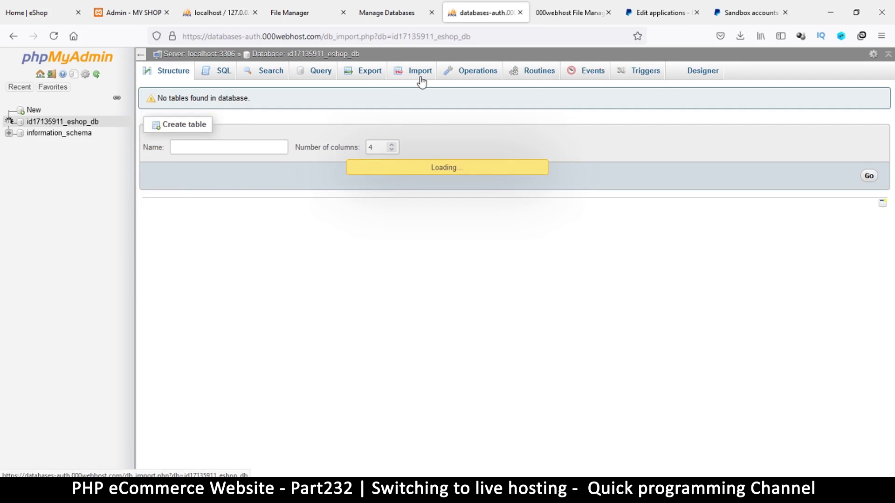
Step: Import eshop_db.sql from Downloads into the hosted eshop database, then go to the file upload tab
click(285, 189)
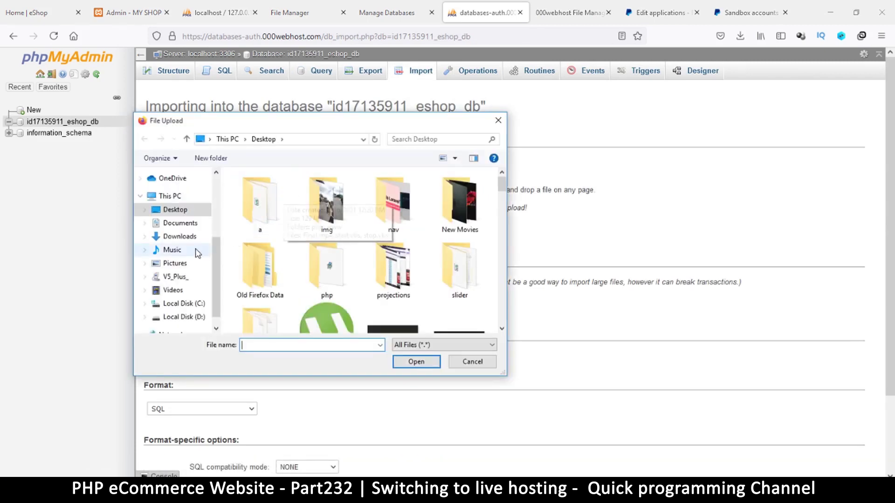
click(188, 239)
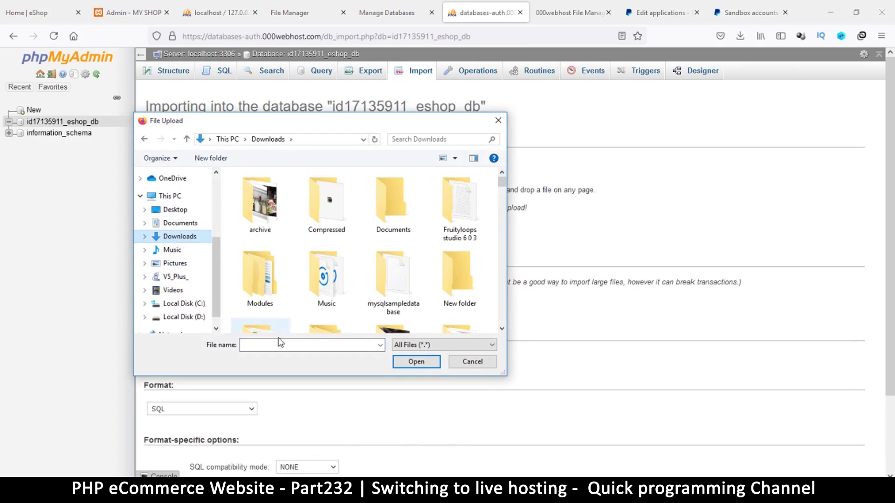
click(277, 345)
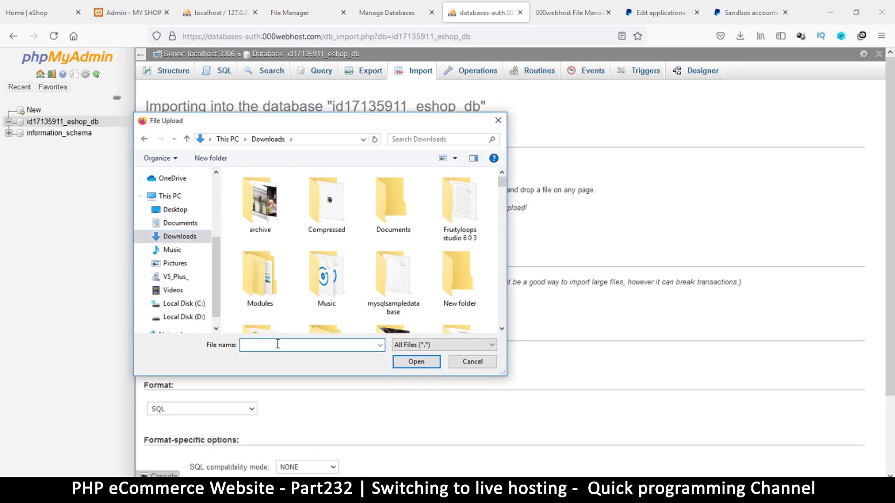
text(esho)
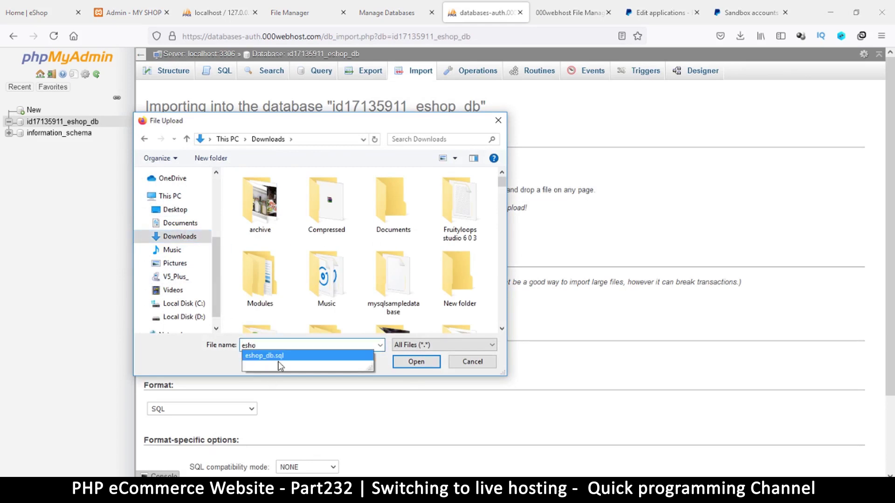
click(285, 357)
click(416, 362)
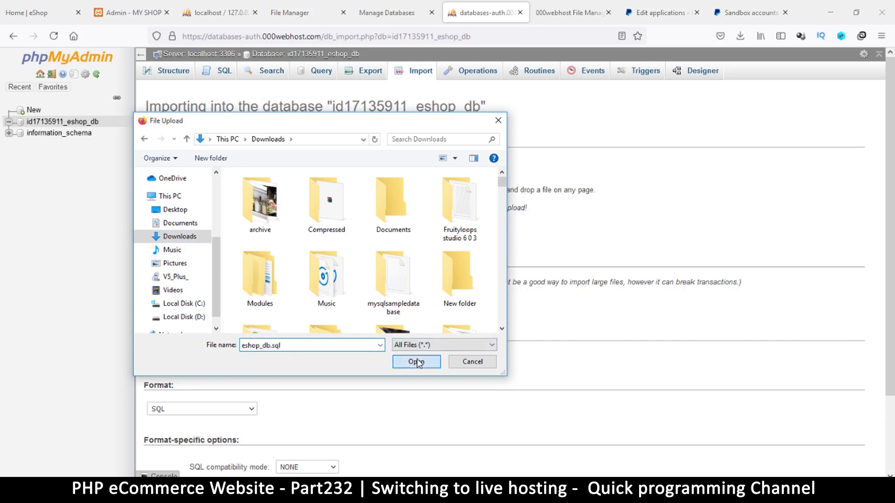
scroll(382, 339, down, 2)
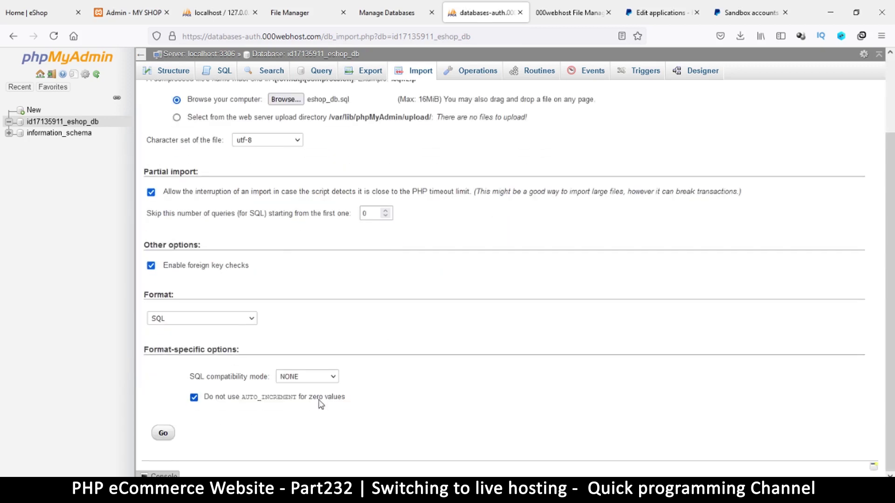
click(163, 434)
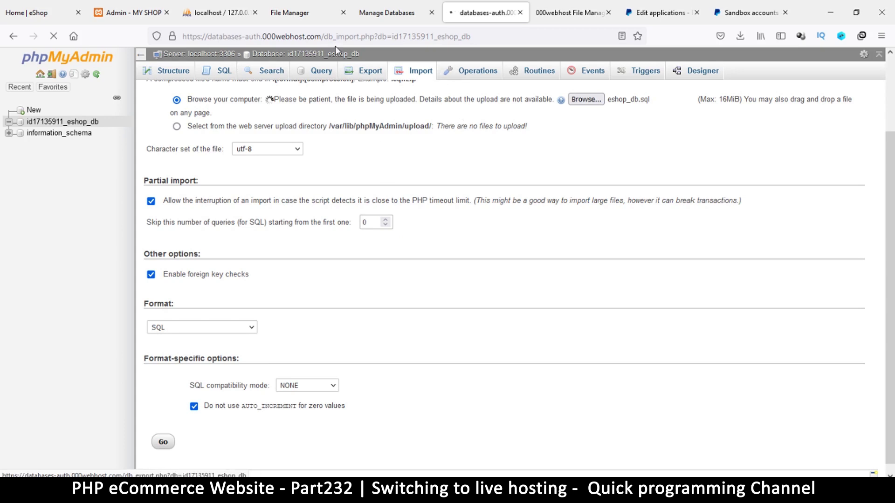
click(291, 9)
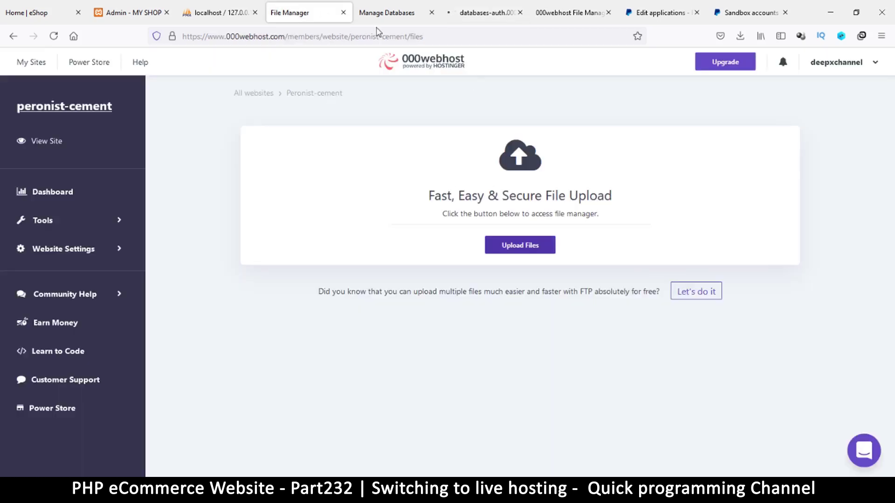
Step: Show the 000webhost file manager root with public_html and tmp, then return to the local eshop folder
click(375, 5)
click(570, 3)
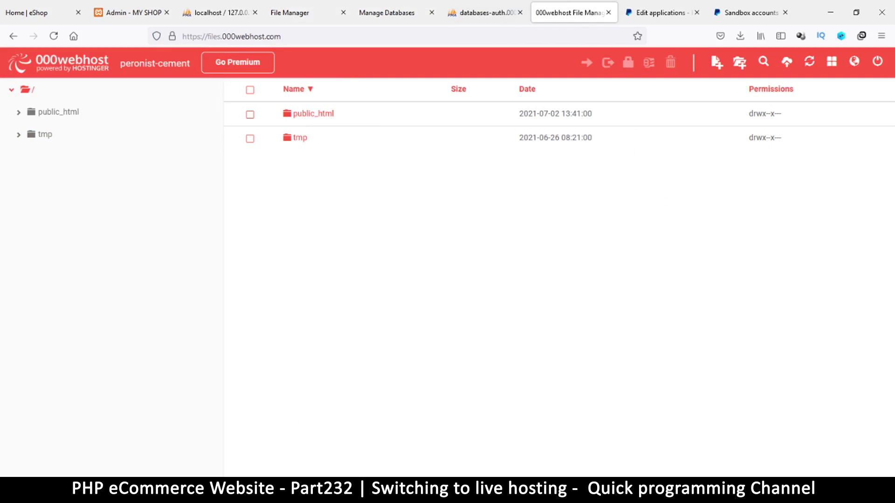
mouse_move(70, 495)
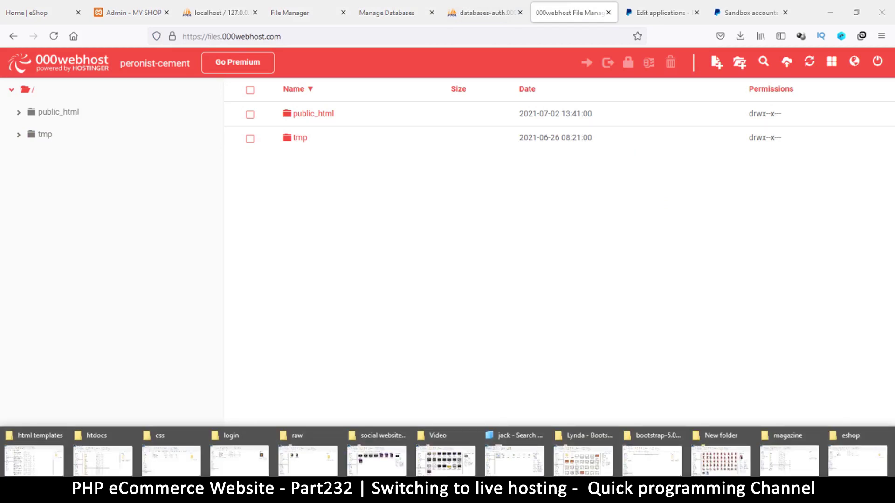
click(846, 457)
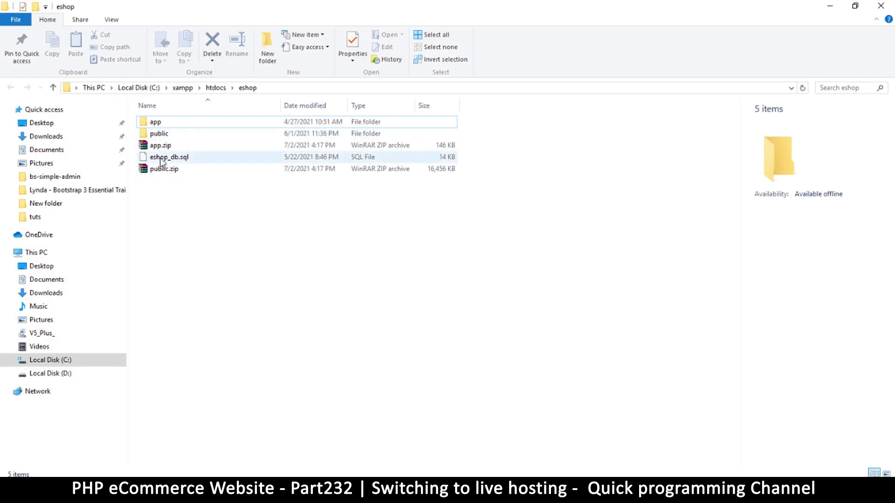
click(161, 135)
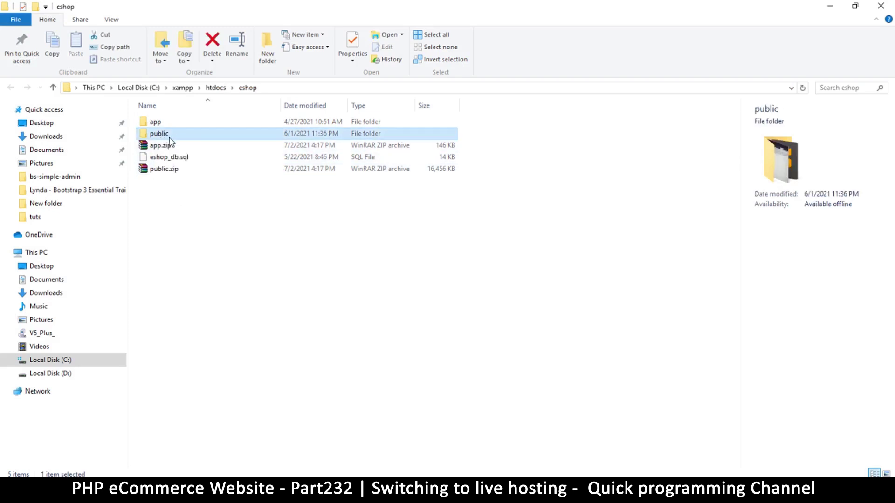
right_click(166, 136)
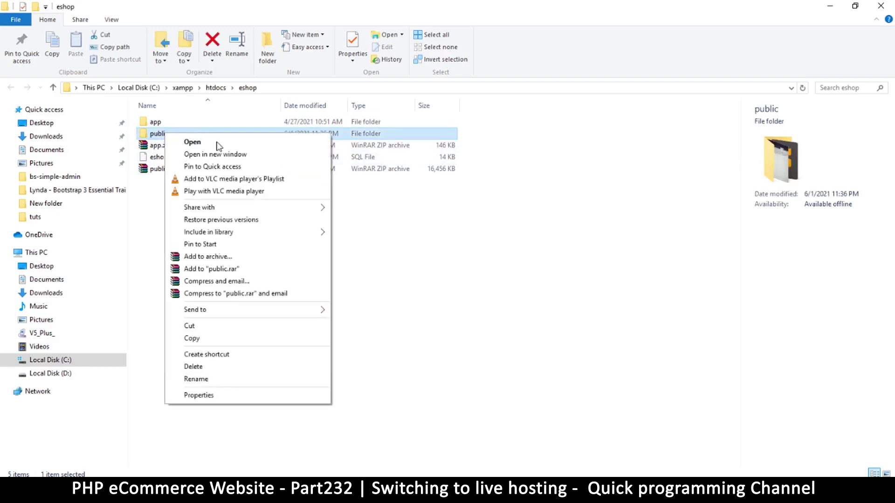
click(152, 228)
click(163, 173)
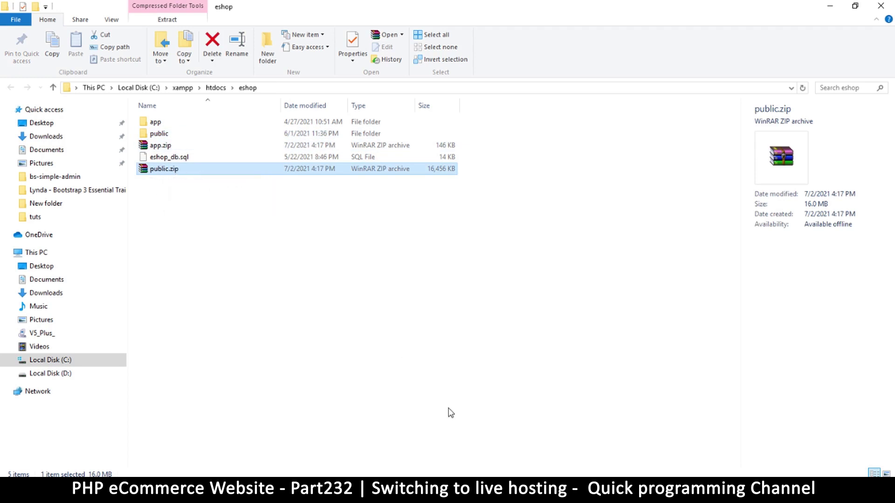
mouse_move(451, 476)
click(494, 450)
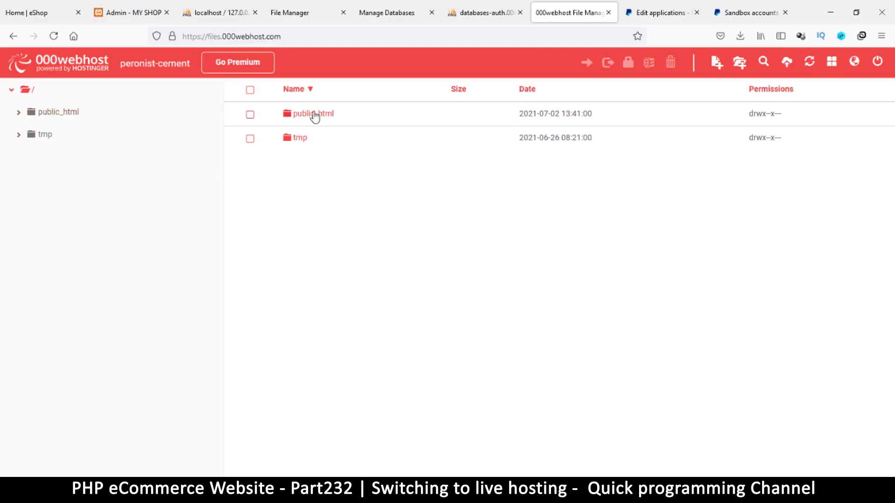
mouse_move(848, 490)
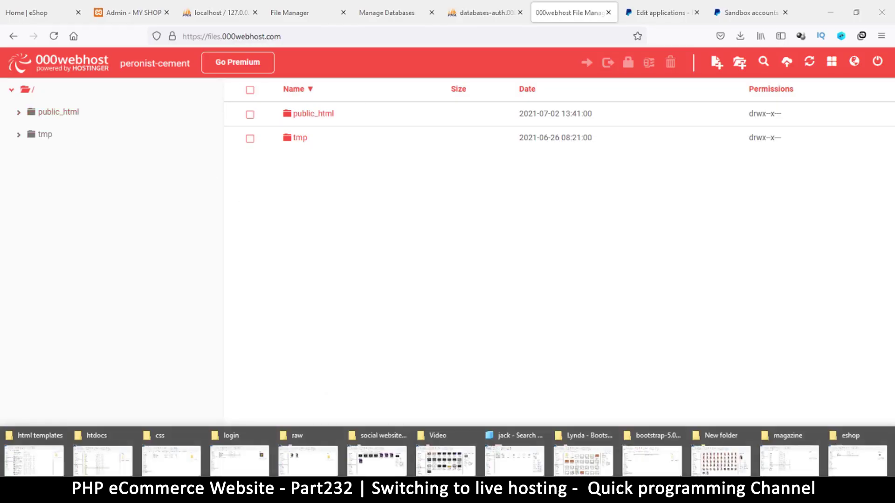
click(847, 460)
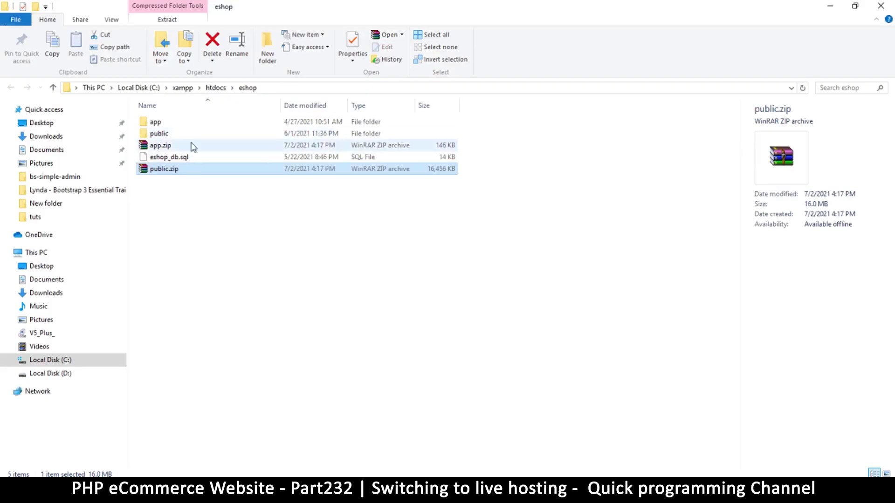
click(170, 146)
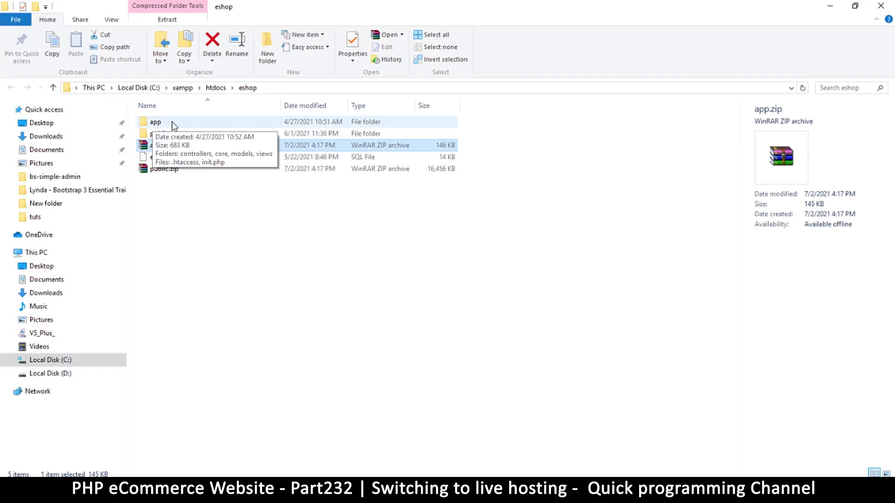
click(161, 171)
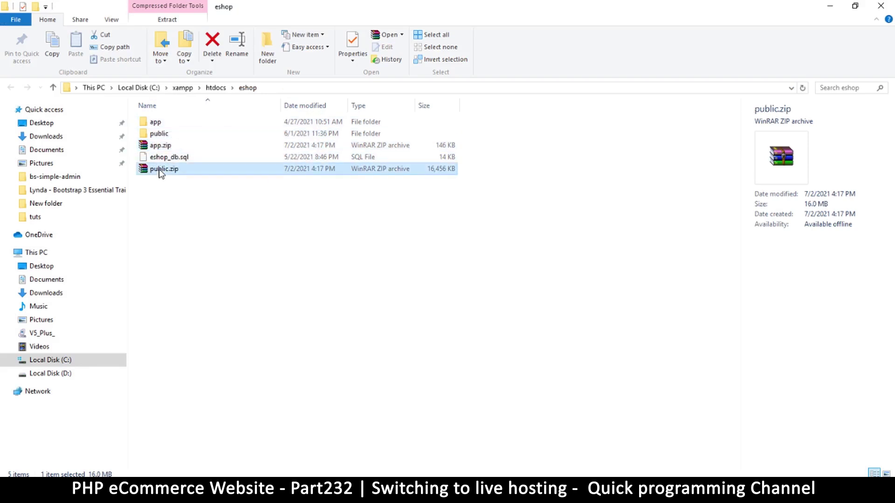
Step: Delete the sample images a.jpg and b.jpg from the eshop public folder
double_click(167, 136)
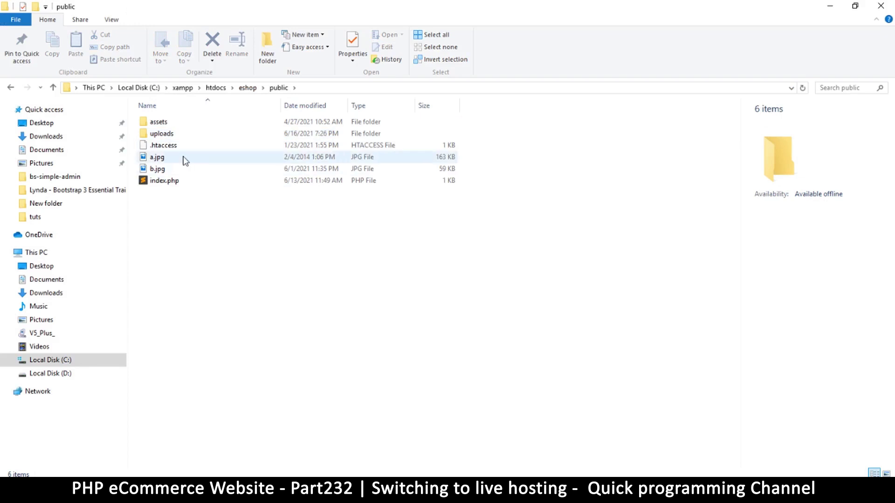
click(174, 159)
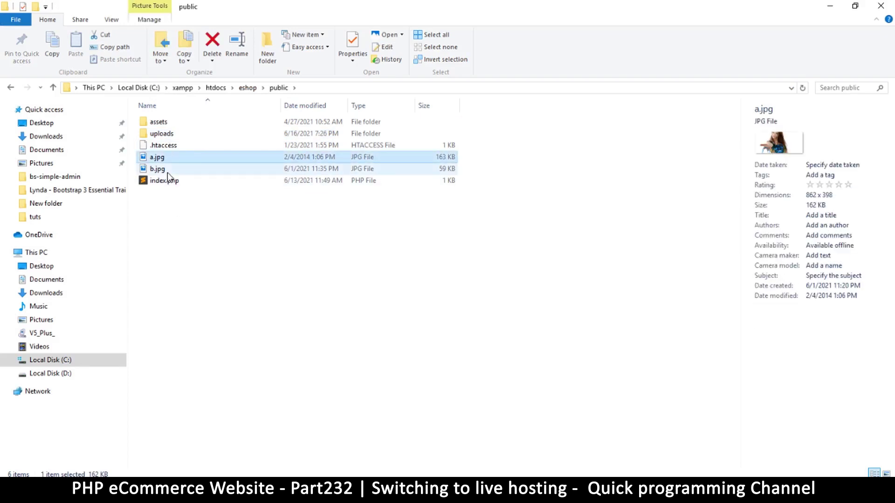
key(Delete)
click(172, 158)
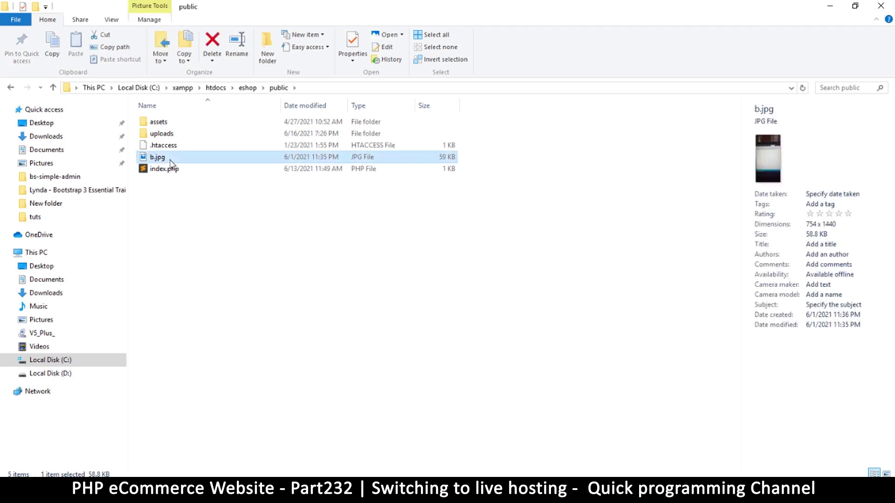
key(Delete)
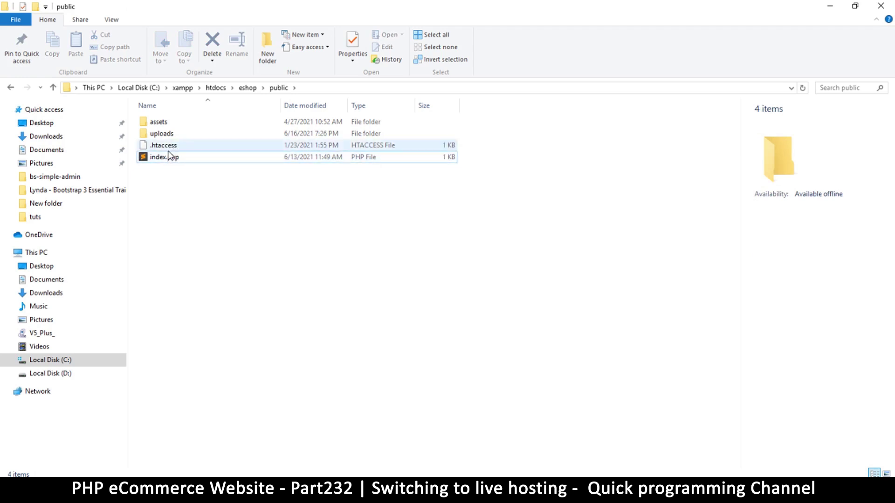
Step: Open public_html in the 000webhost file manager, then return to the local public folder
mouse_move(452, 494)
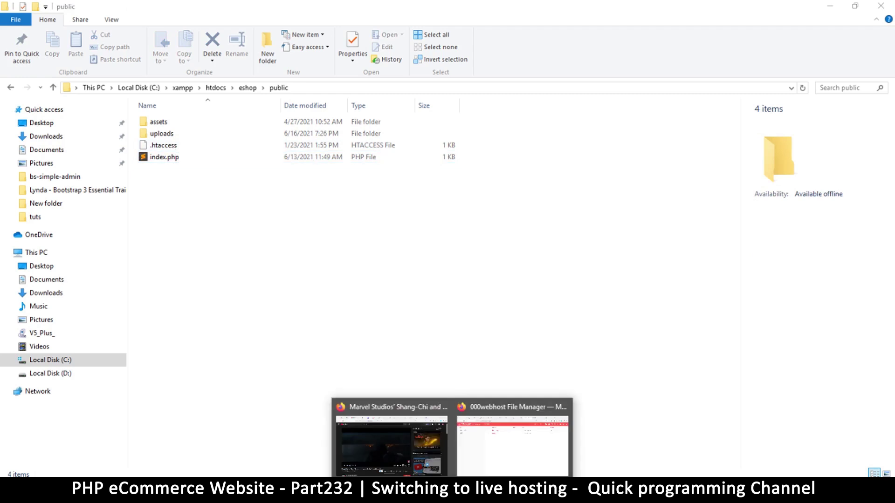
click(493, 440)
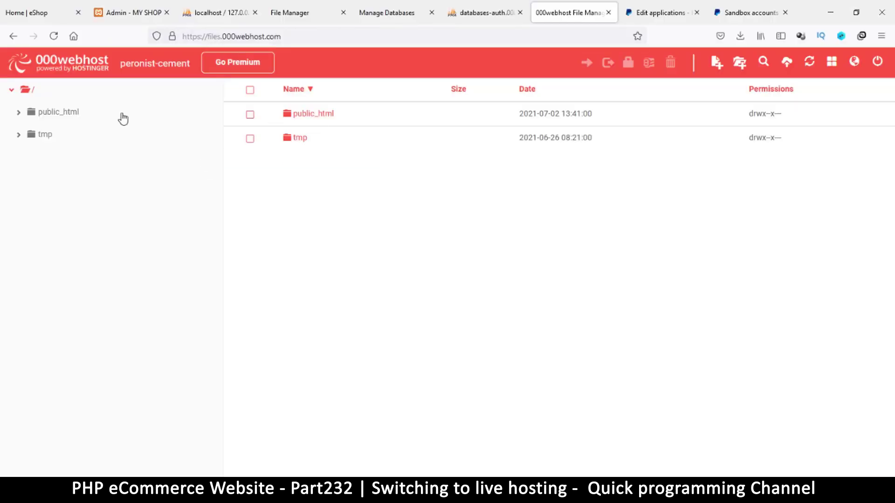
click(65, 112)
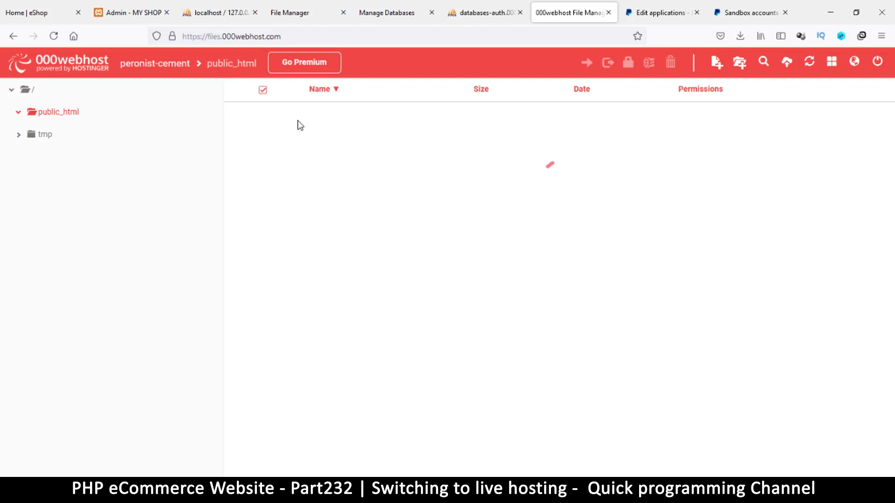
mouse_move(368, 494)
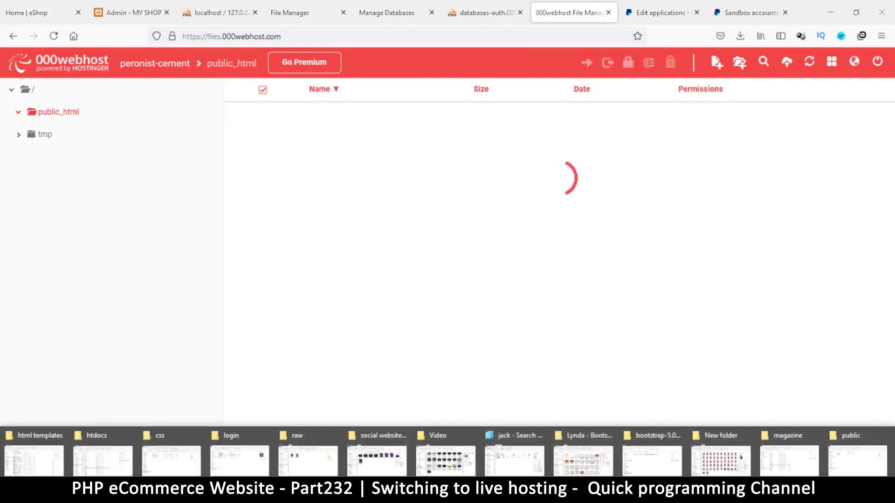
click(848, 466)
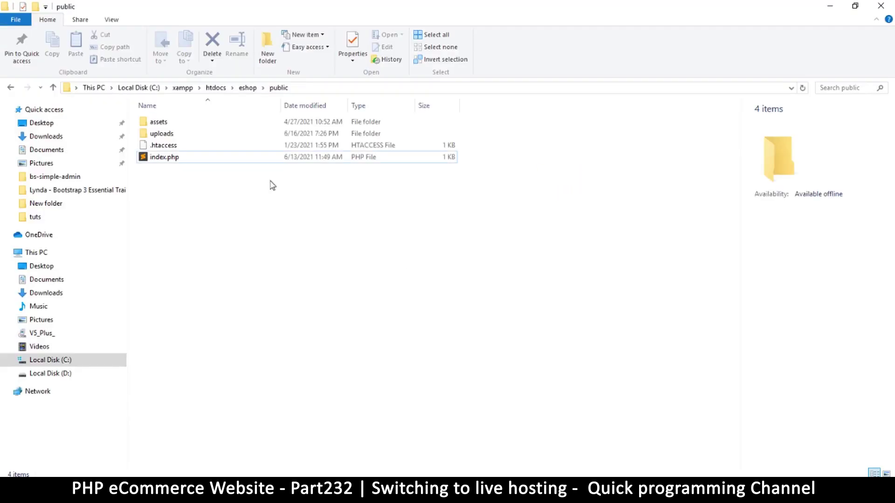
Step: Zip index.php, uploads and assets into a new public.zip inside the public folder
click(176, 158)
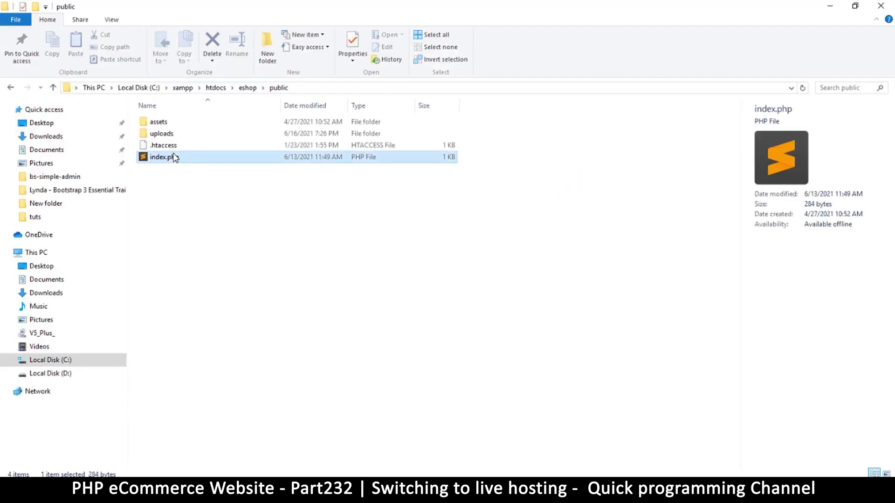
ctrl+click(170, 124)
ctrl+click(174, 138)
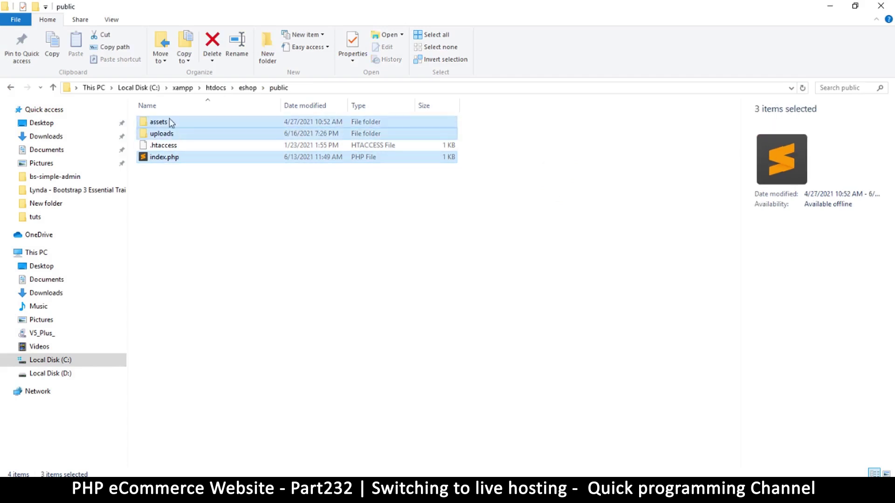
right_click(183, 139)
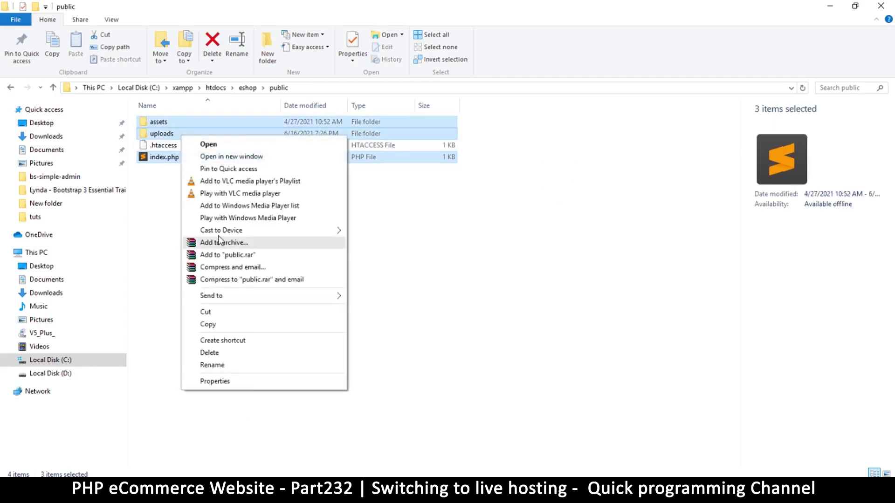
click(237, 242)
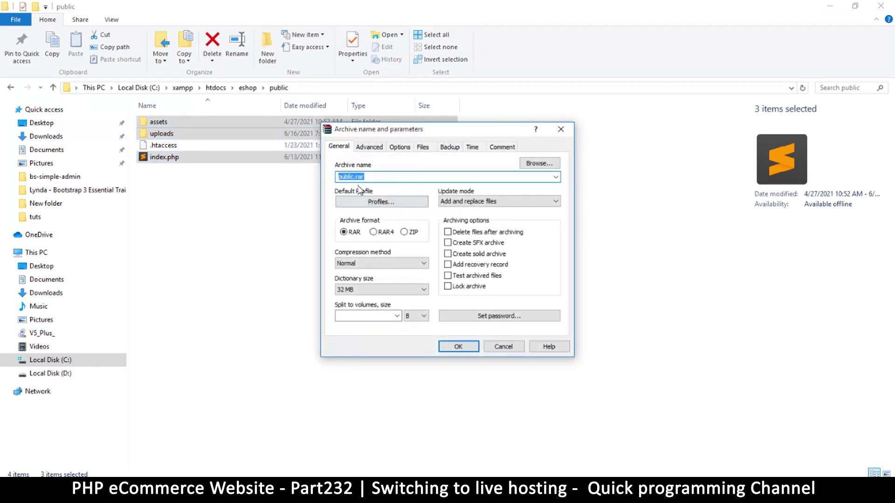
click(406, 232)
click(458, 346)
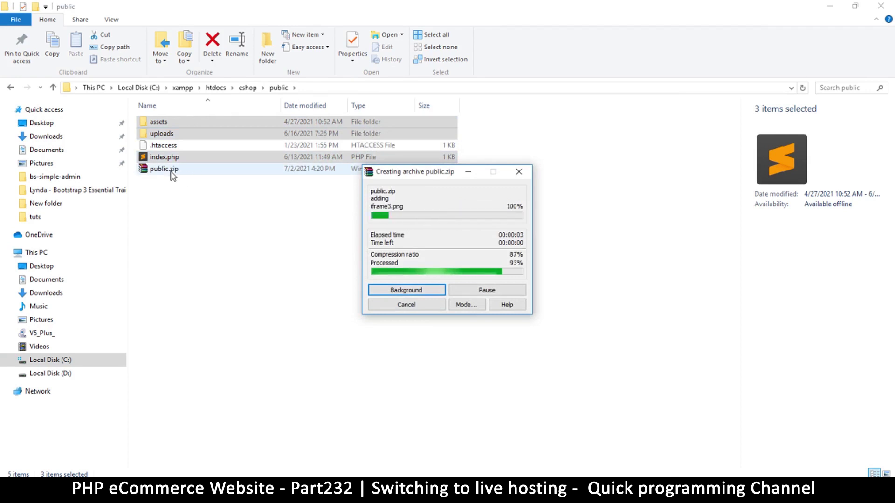
Step: Delete the old public.zip from the eshop folder
click(252, 88)
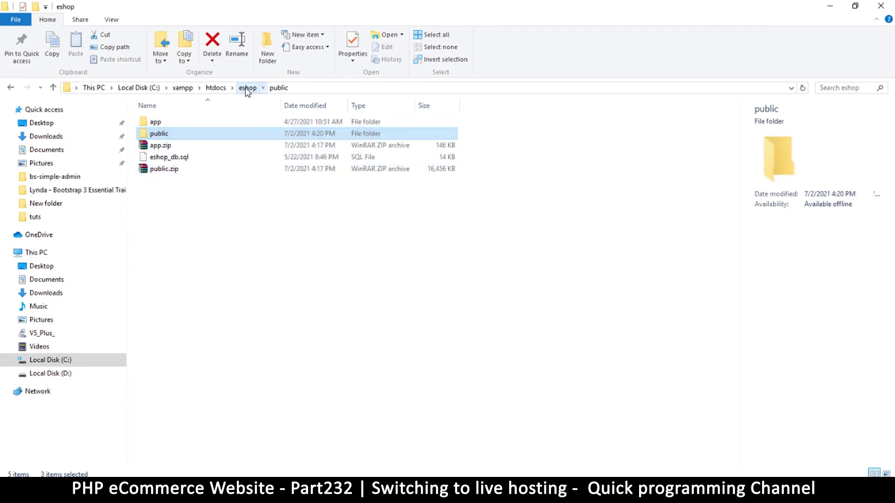
click(173, 169)
key(Delete)
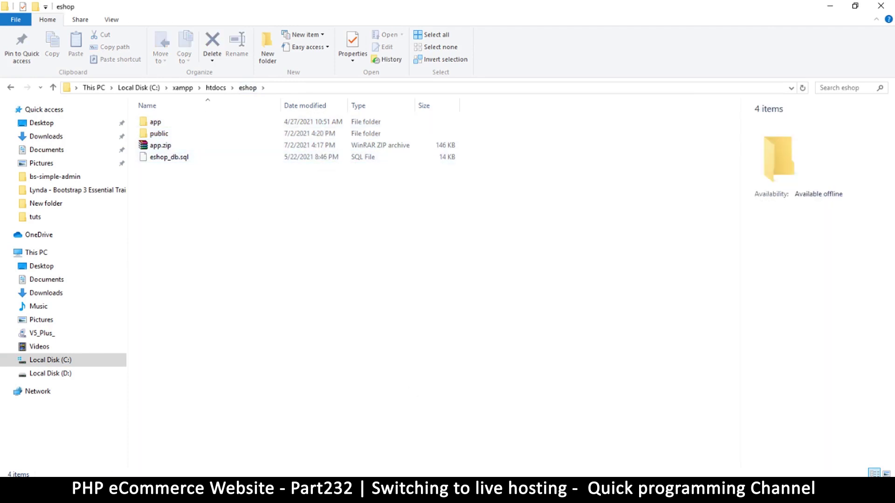
Step: Open the tmp folder in the 000webhost file manager
mouse_move(452, 494)
click(493, 462)
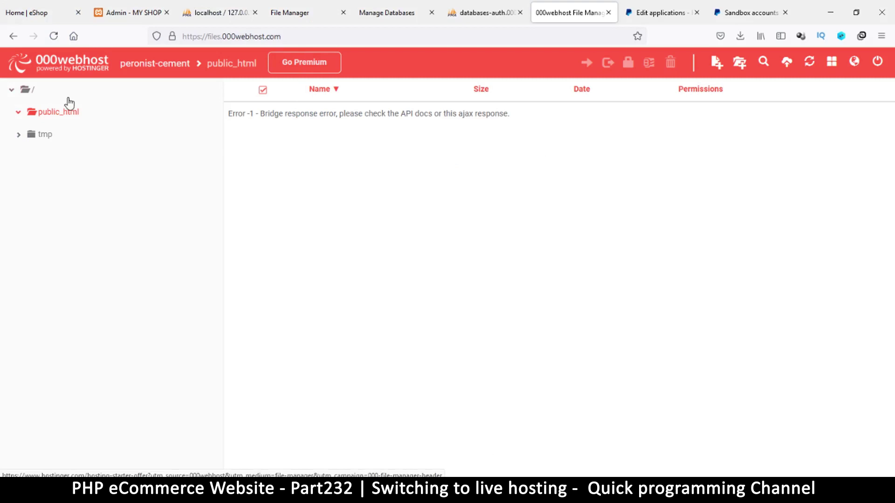
click(45, 135)
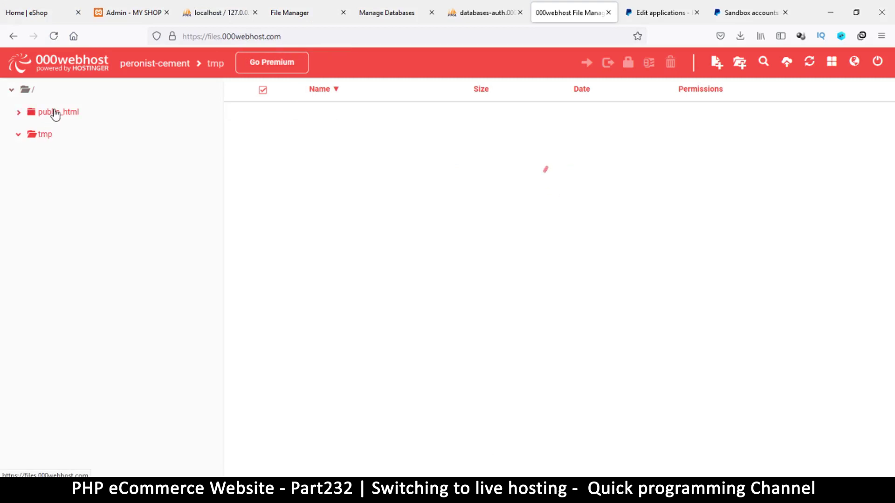
click(485, 13)
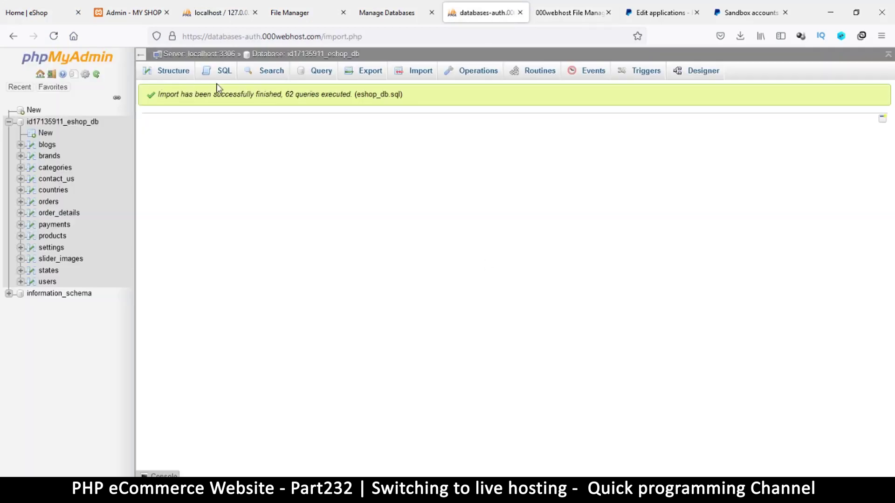
drag(166, 94, 414, 98)
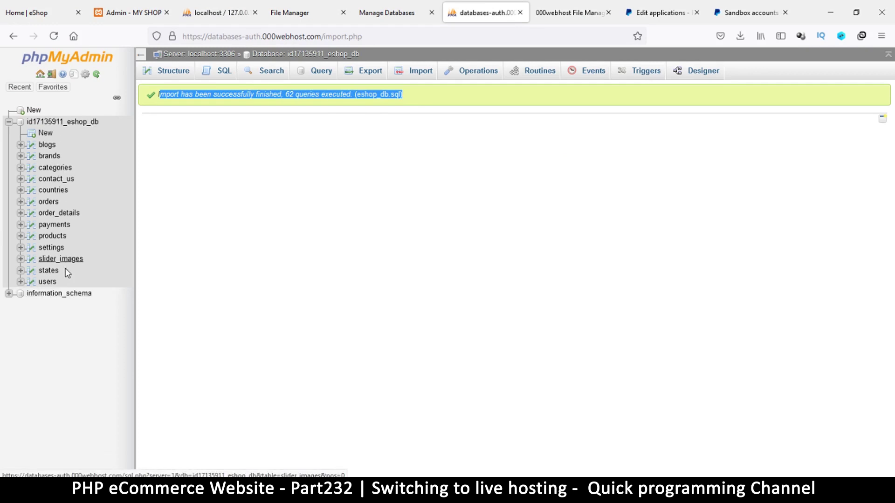
click(282, 207)
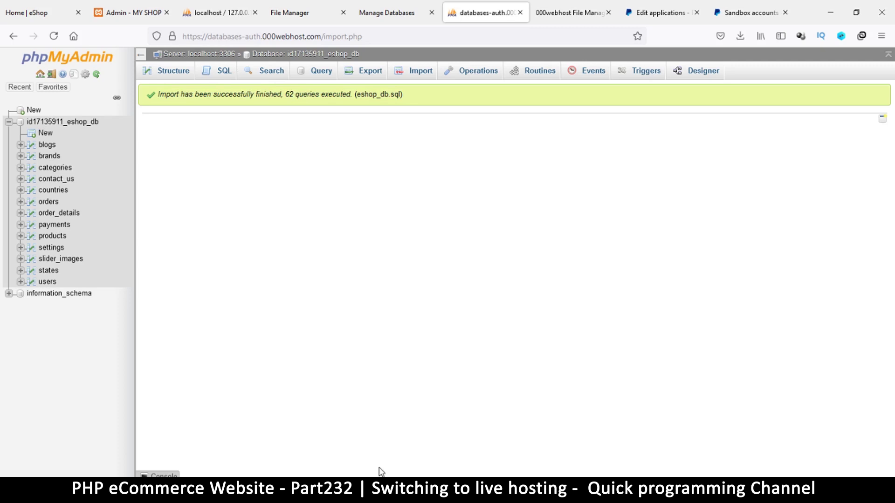
key(alt+Tab)
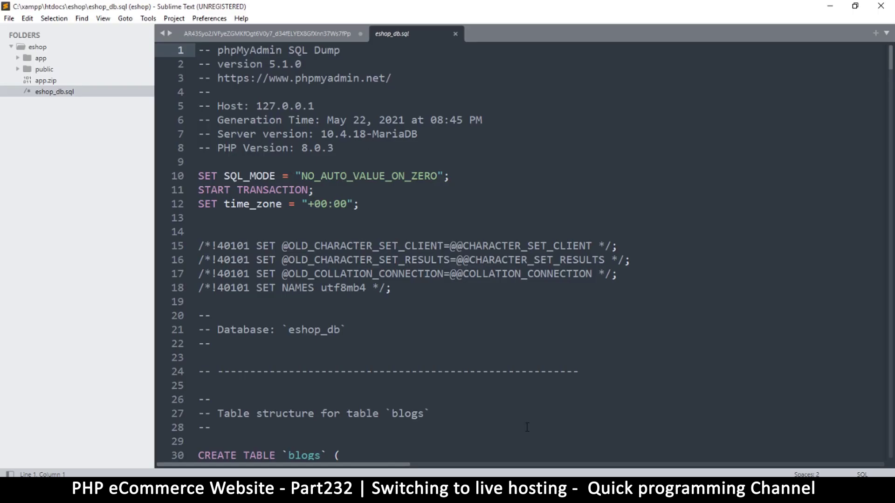
click(521, 450)
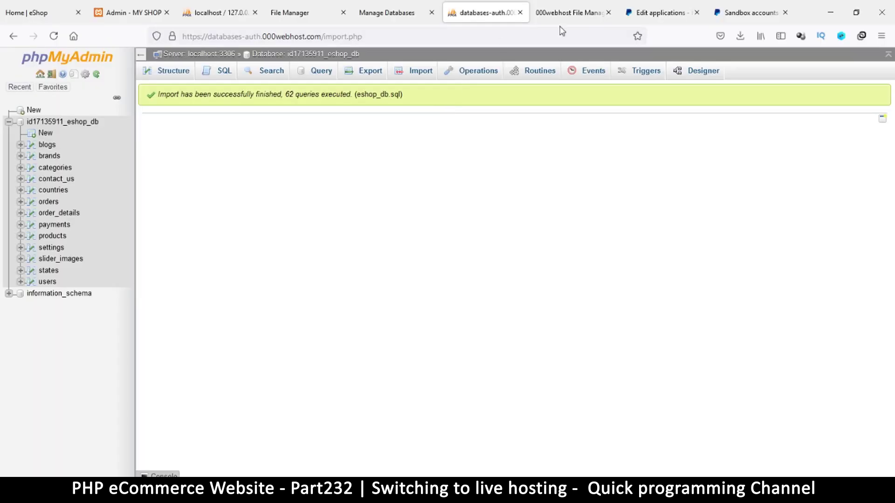
click(561, 11)
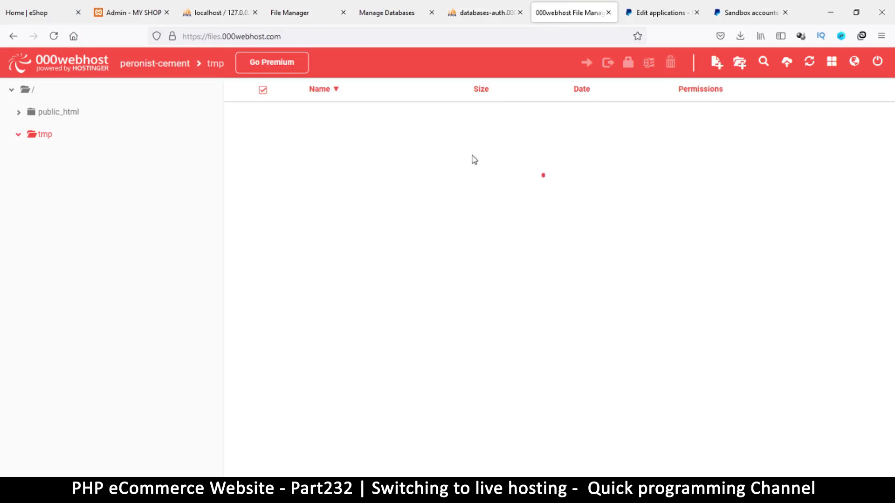
Step: Reload the public_html view on 000webhost, then expand the app folder in Sublime Text
click(56, 115)
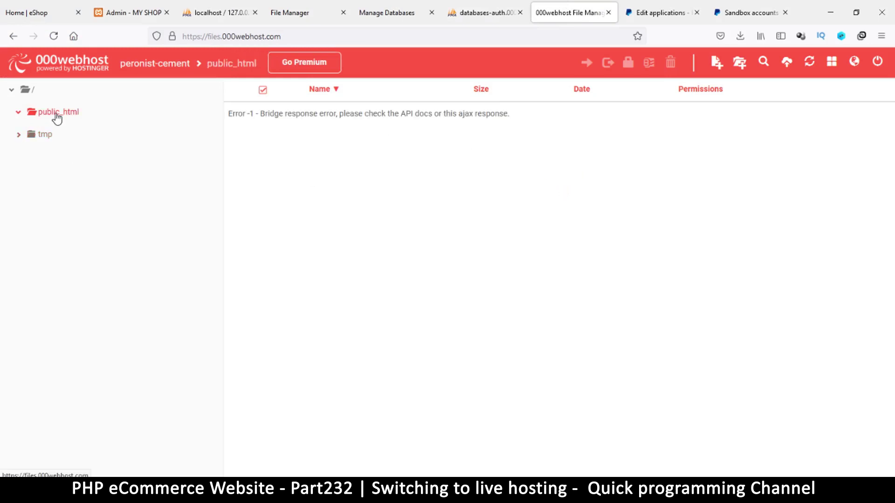
click(53, 36)
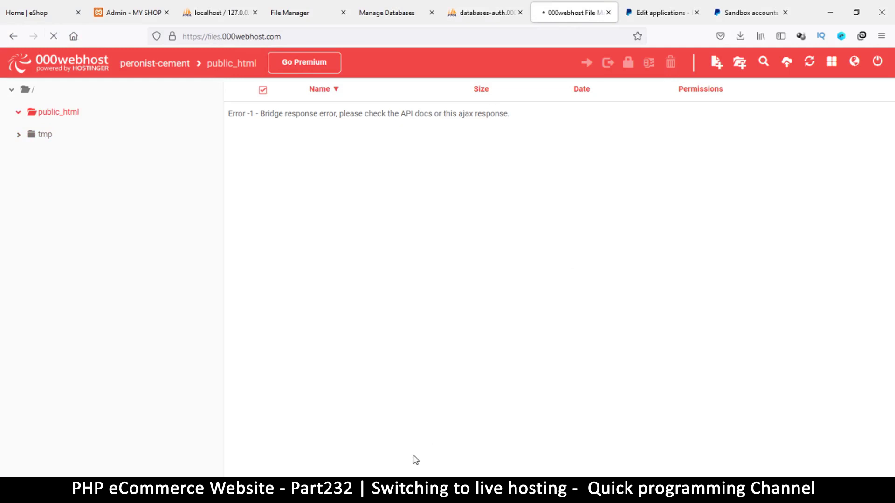
key(alt+Tab)
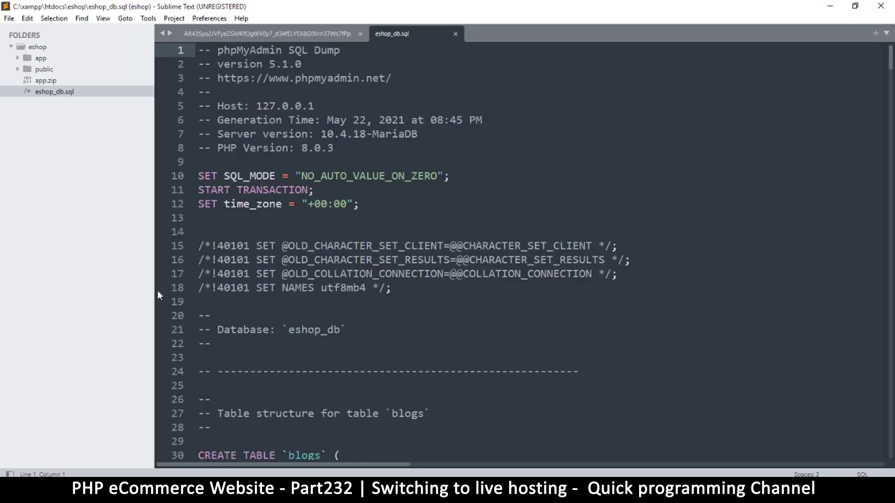
click(18, 58)
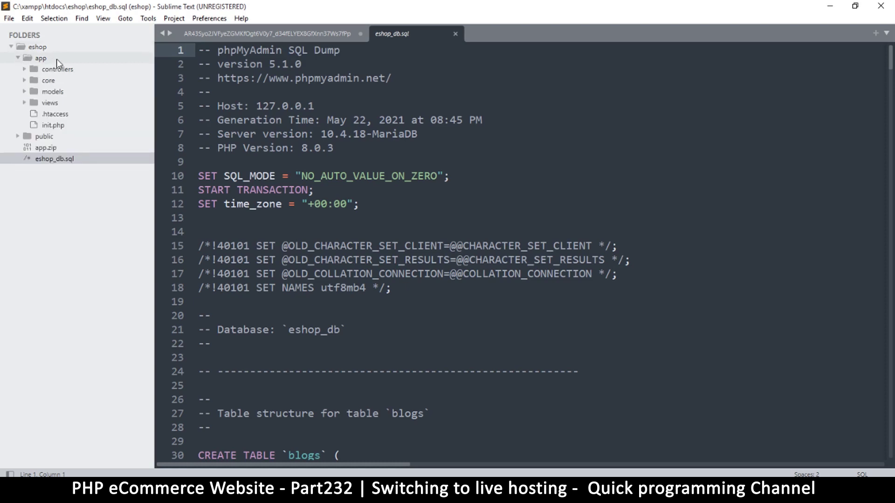